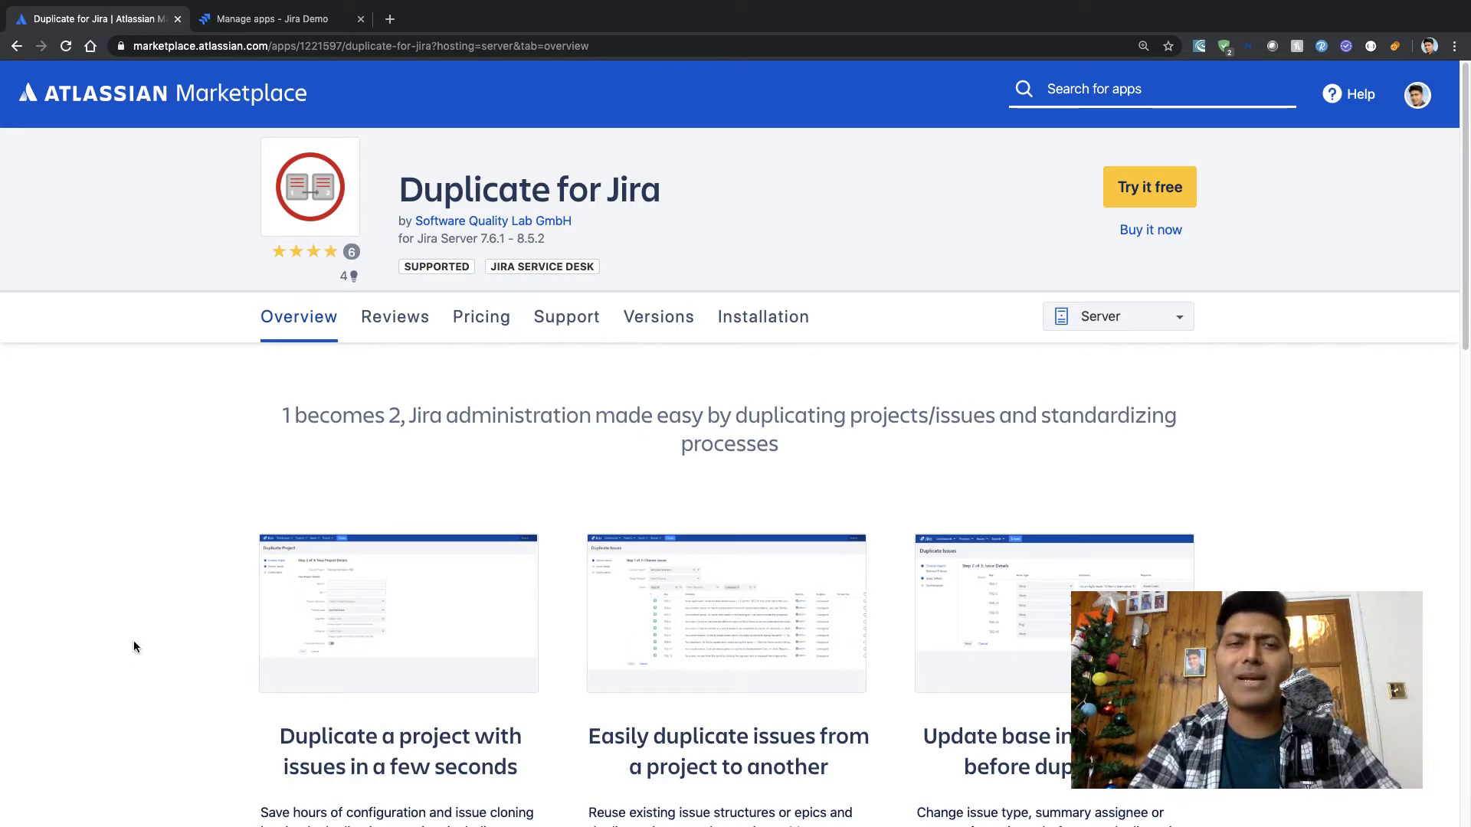
# Review the Duplicate for Jira marketplace overview and check which hosting options are offered
pyautogui.scroll(-5, 134, 647)
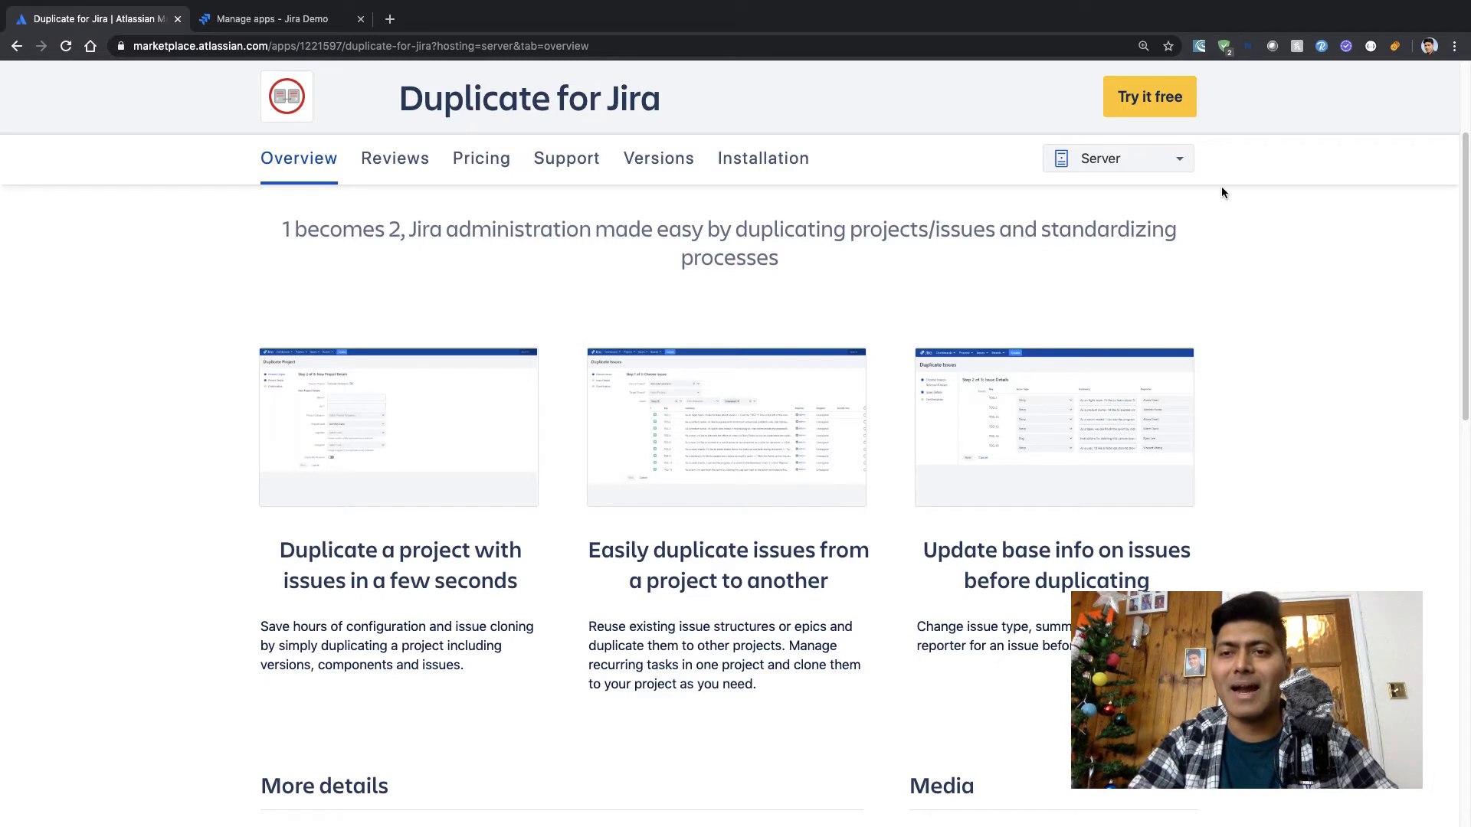
pyautogui.click(1174, 164)
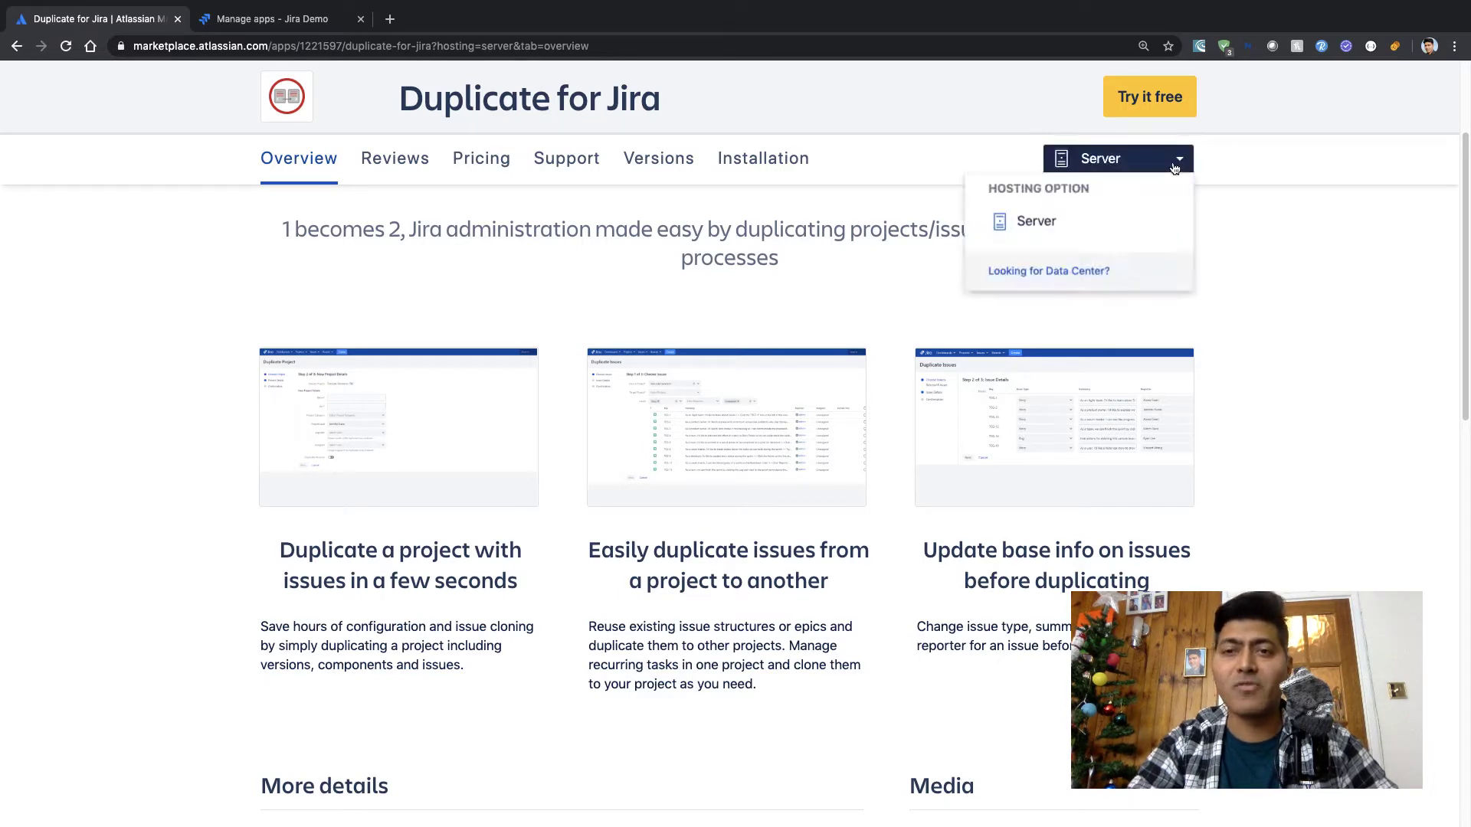
pyautogui.click(1331, 296)
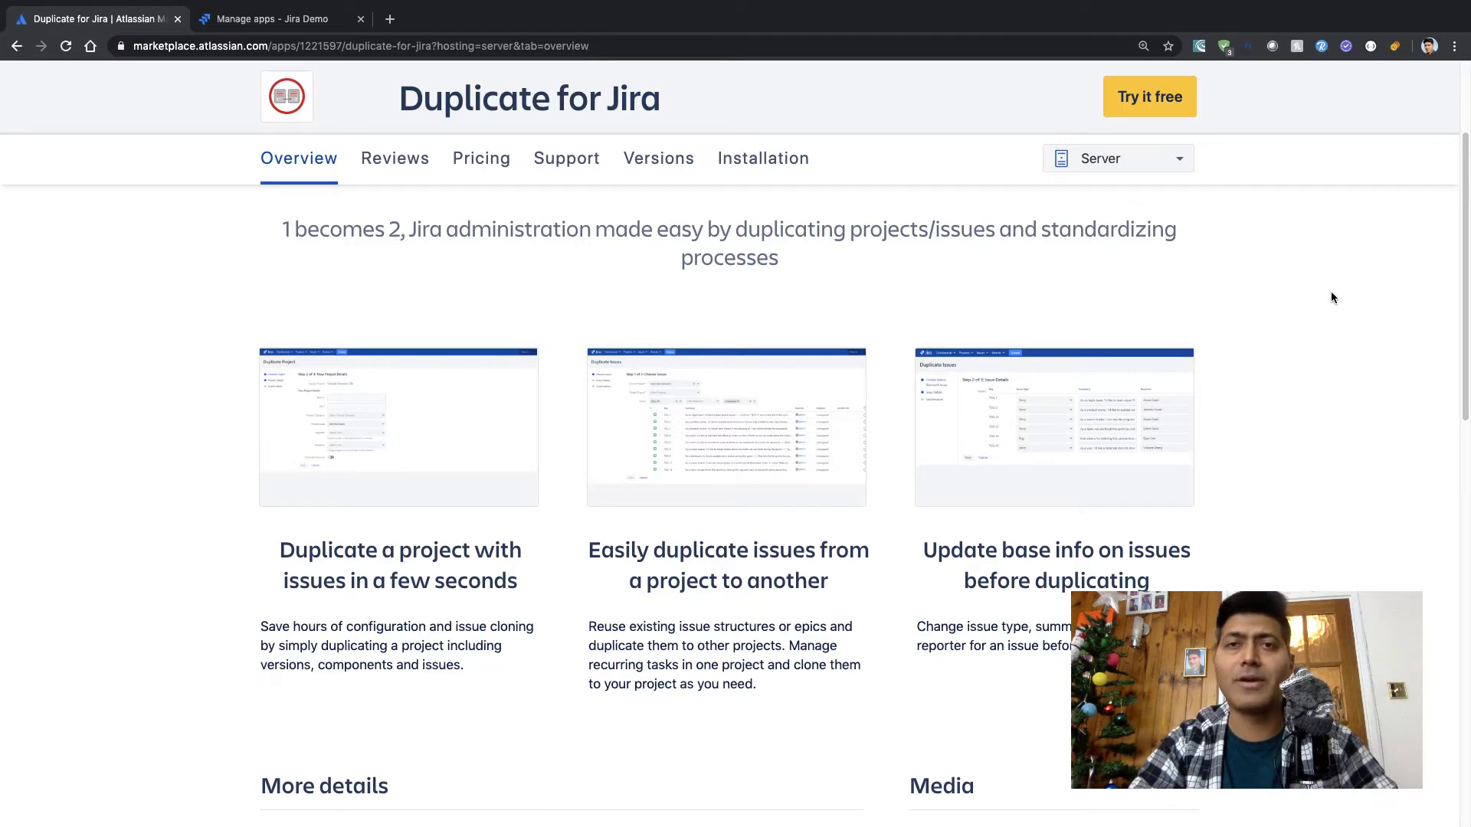
# Switch to Jira's Manage apps page and examine the installed Duplicate for Jira app's version, license details and resource links
pyautogui.hotkey('ctrl', 'Tab')
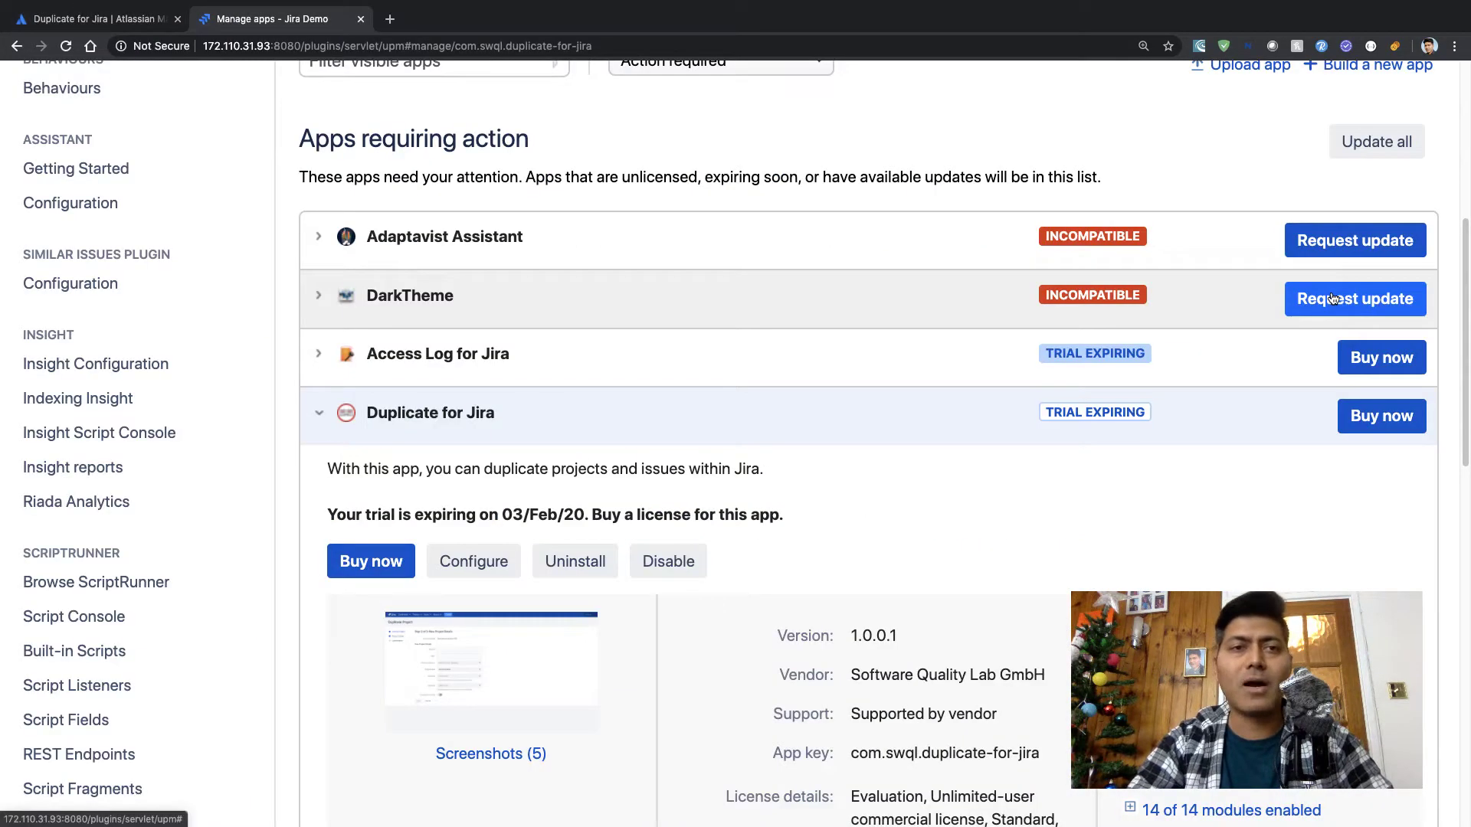
pyautogui.scroll(-2, 1010, 429)
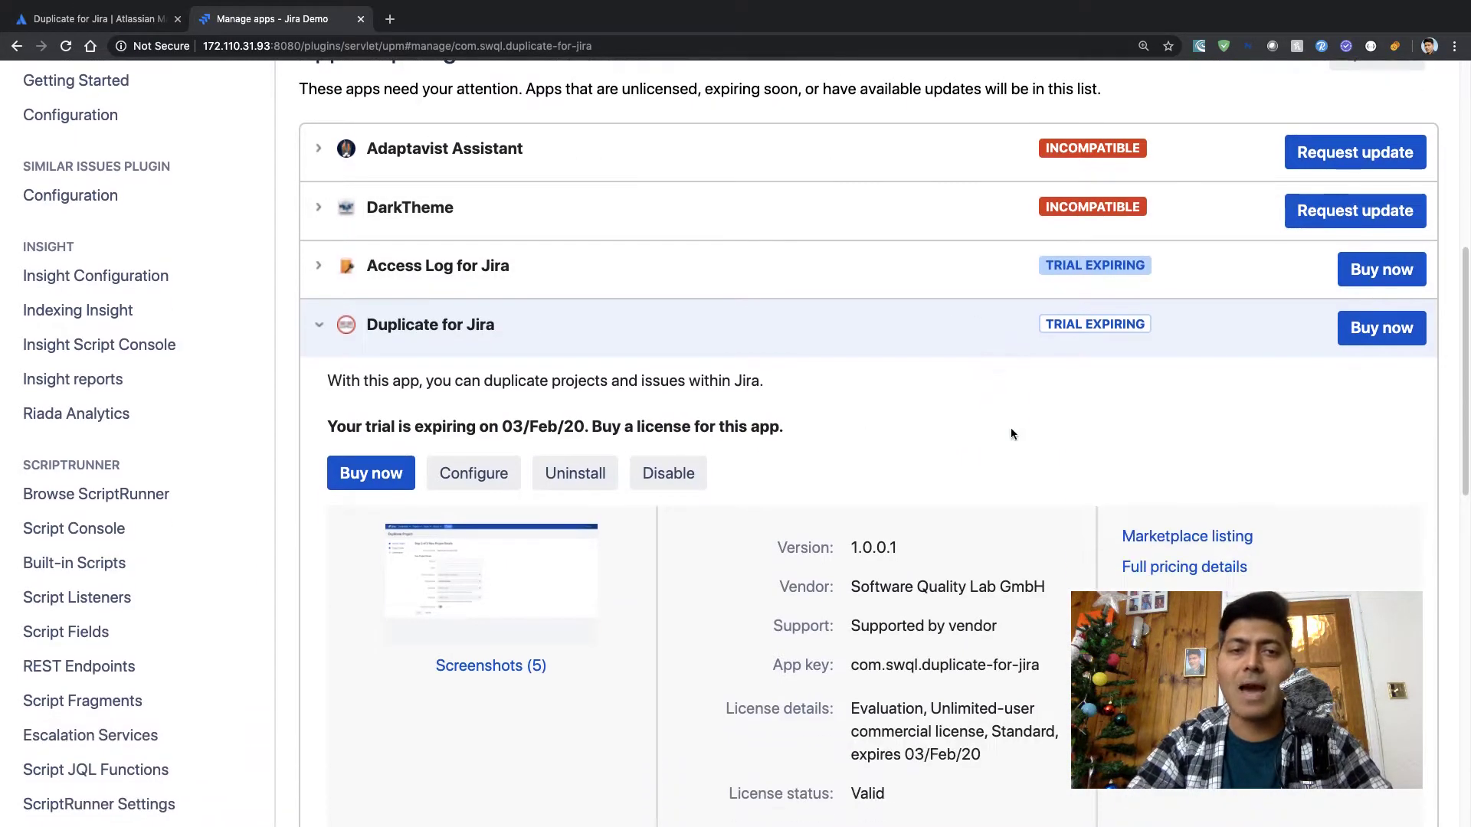
pyautogui.scroll(-5, 1009, 433)
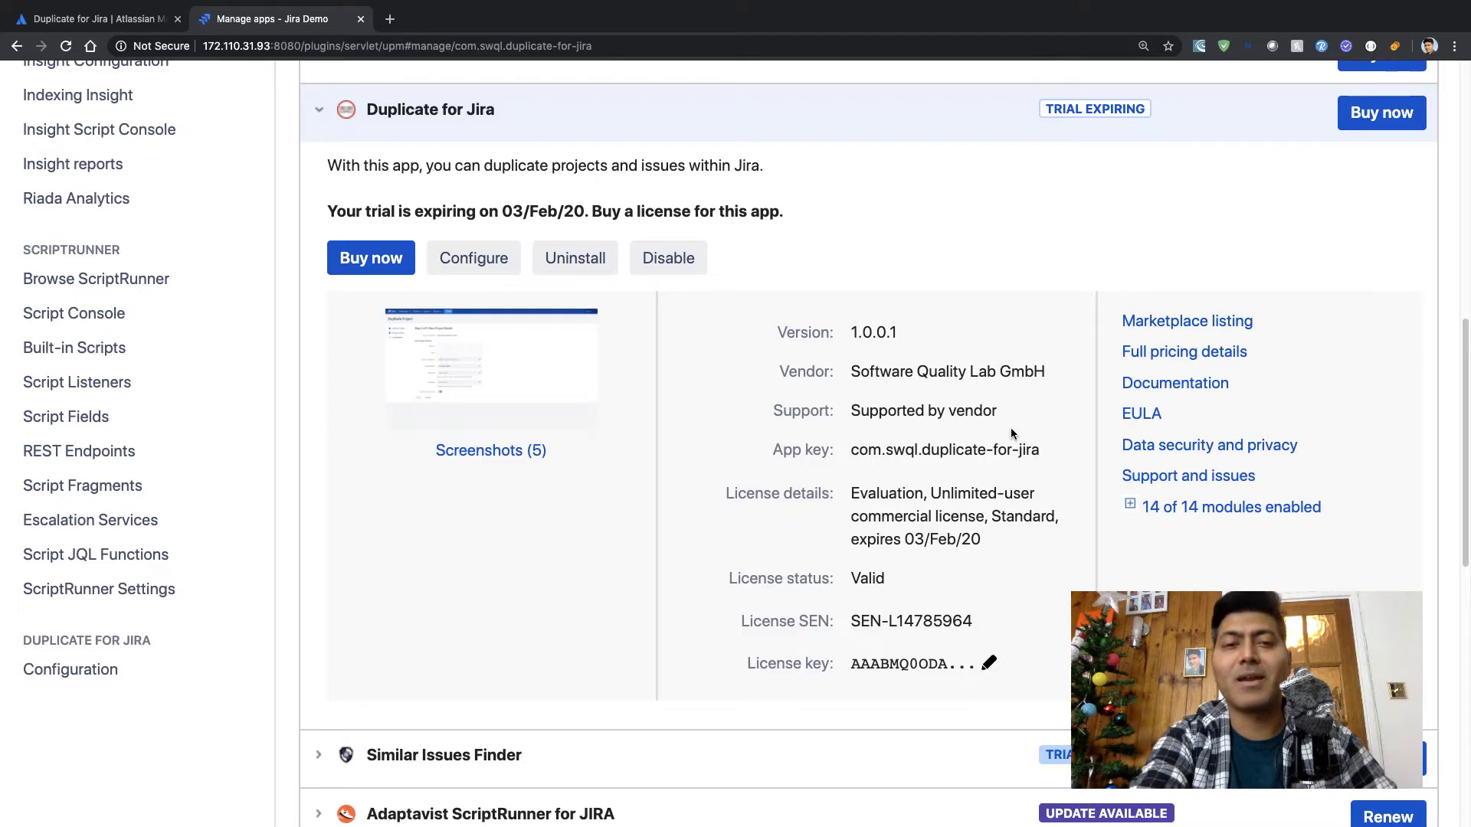
pyautogui.scroll(-2, 1149, 337)
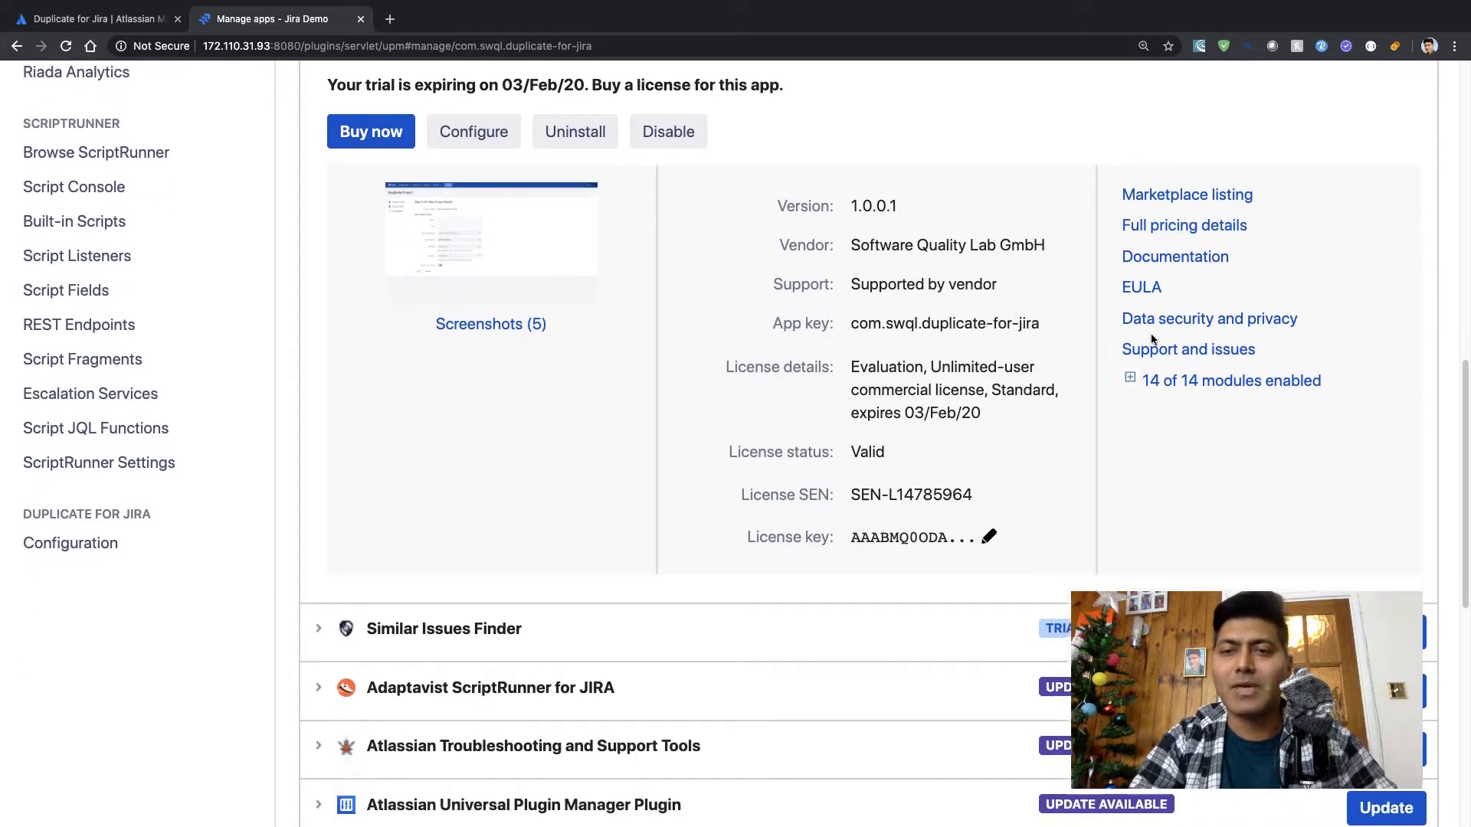
pyautogui.scroll(6, 1149, 337)
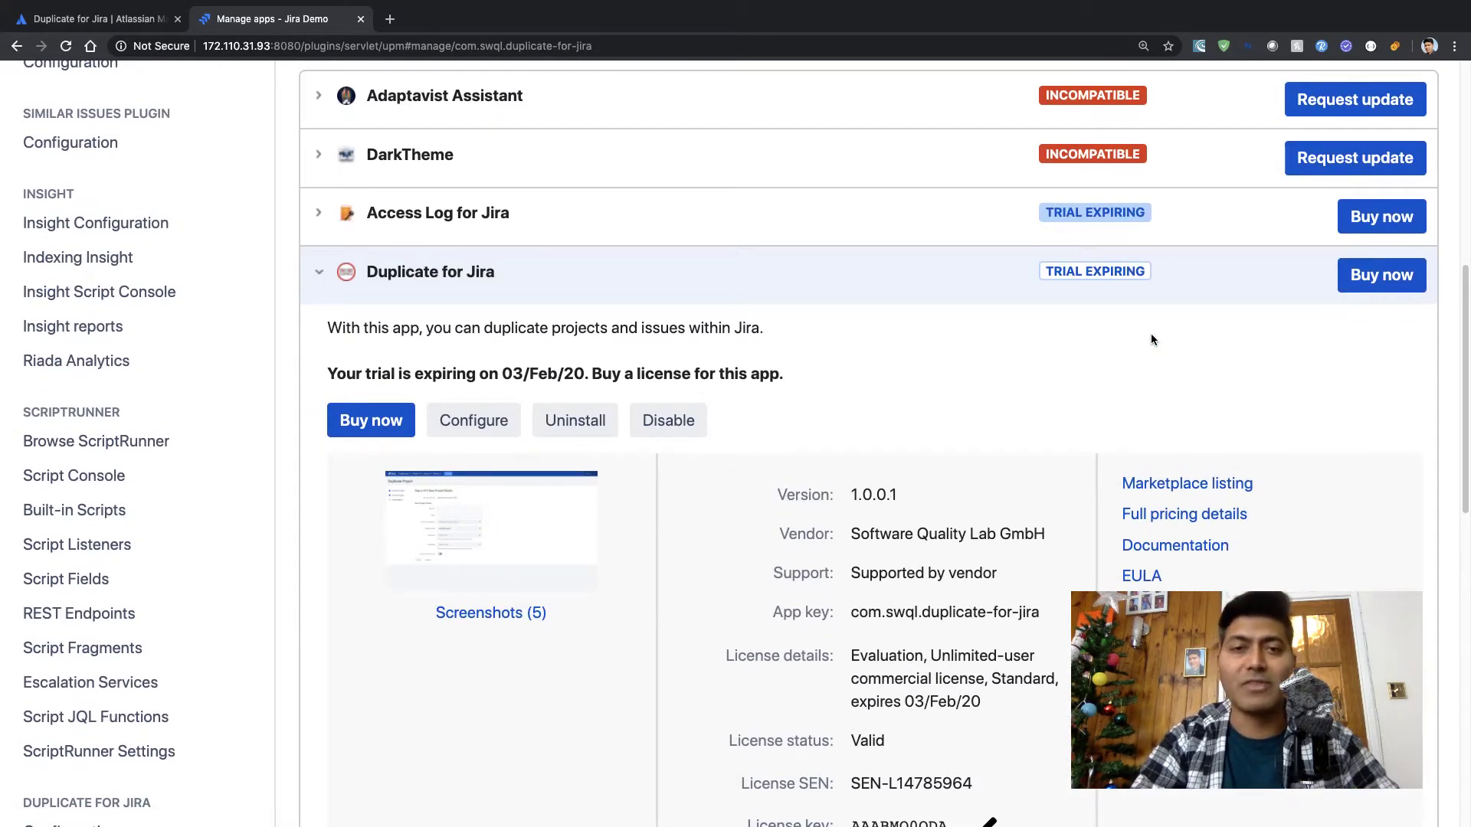
# Open the Duplicate for Jira configuration and confirm administrator access with the account password
pyautogui.click(489, 432)
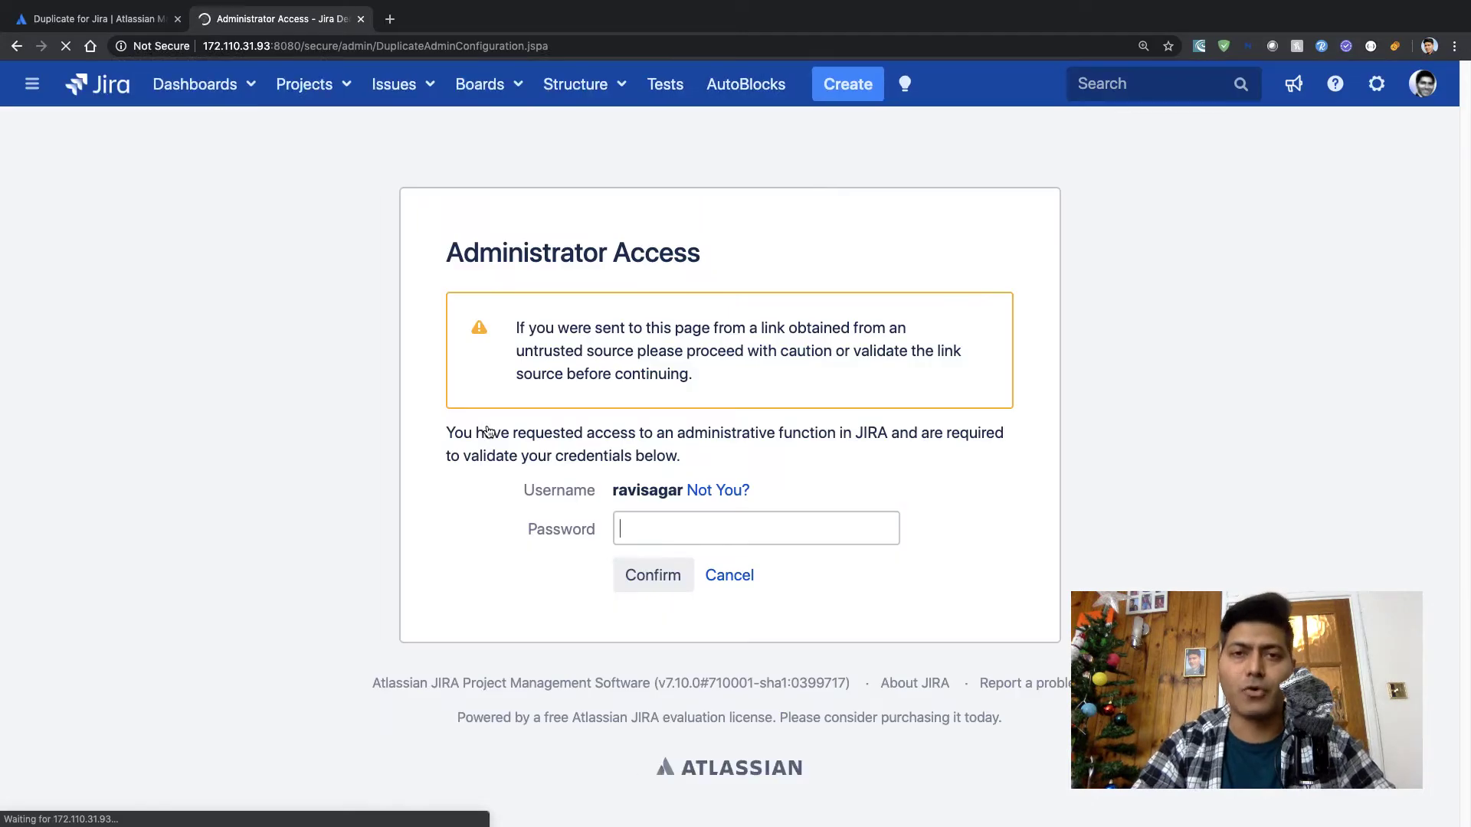
pyautogui.write('*')
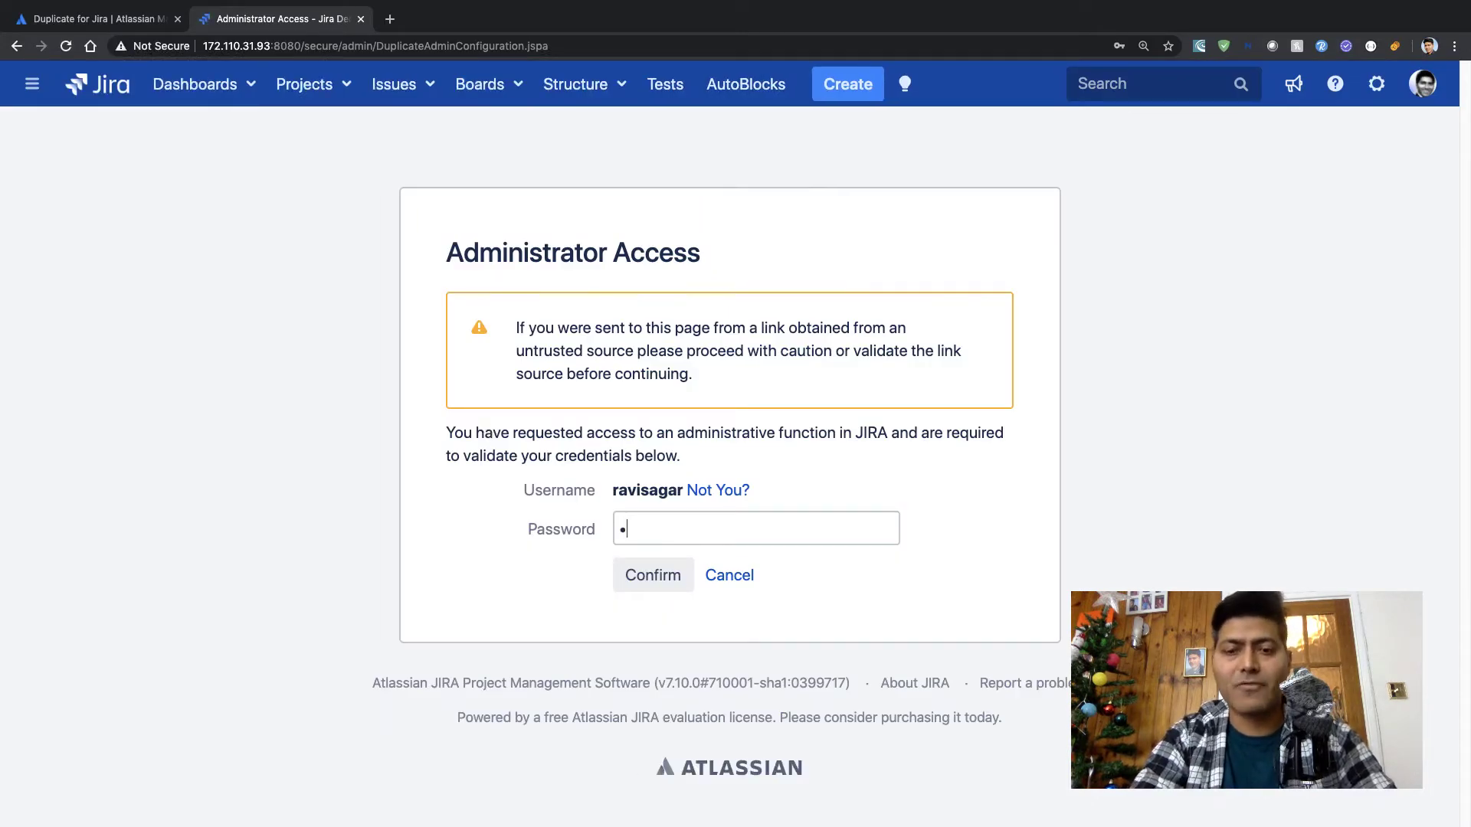
pyautogui.write('*******')
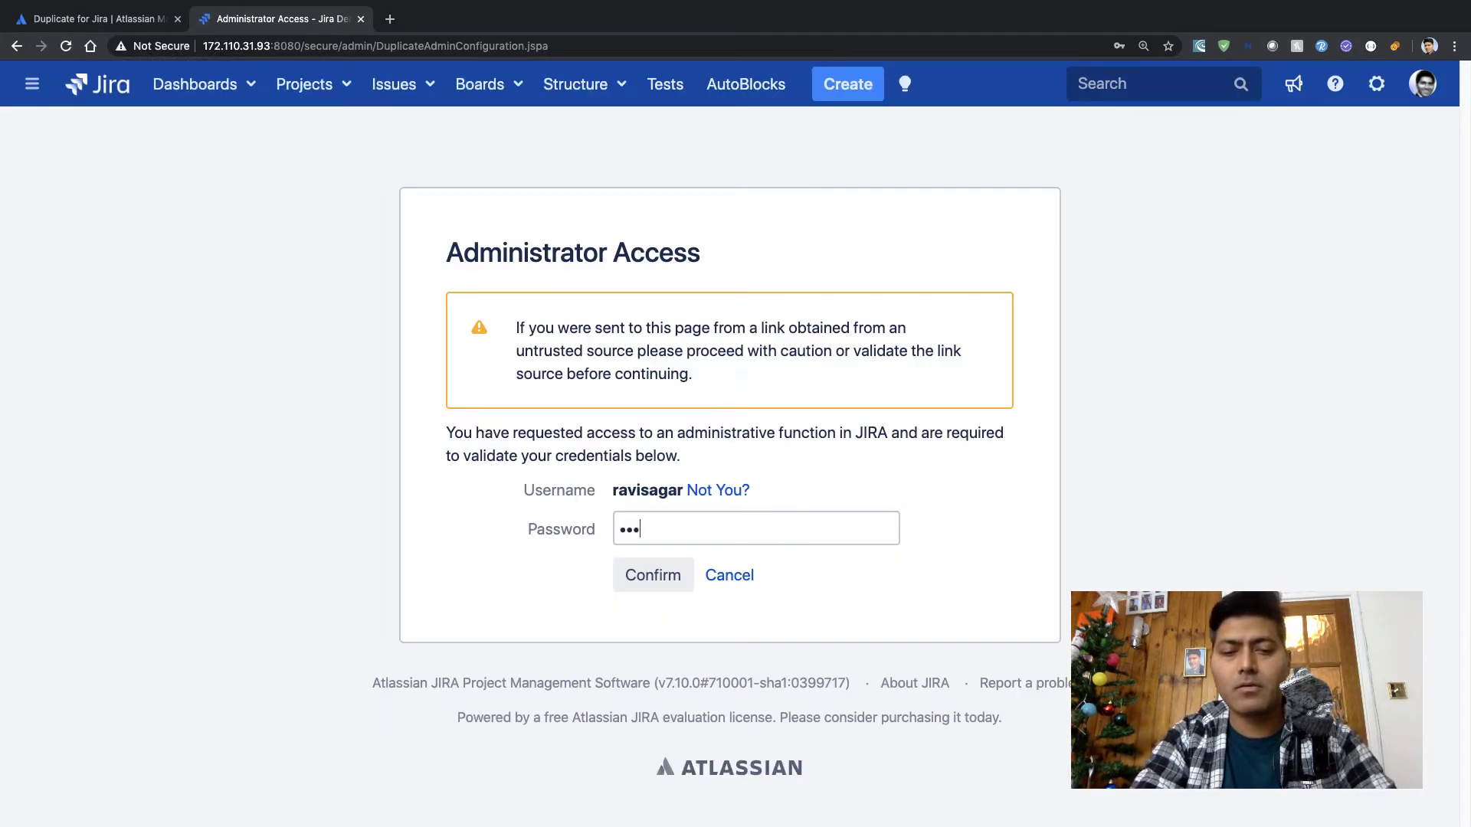
pyautogui.write('**')
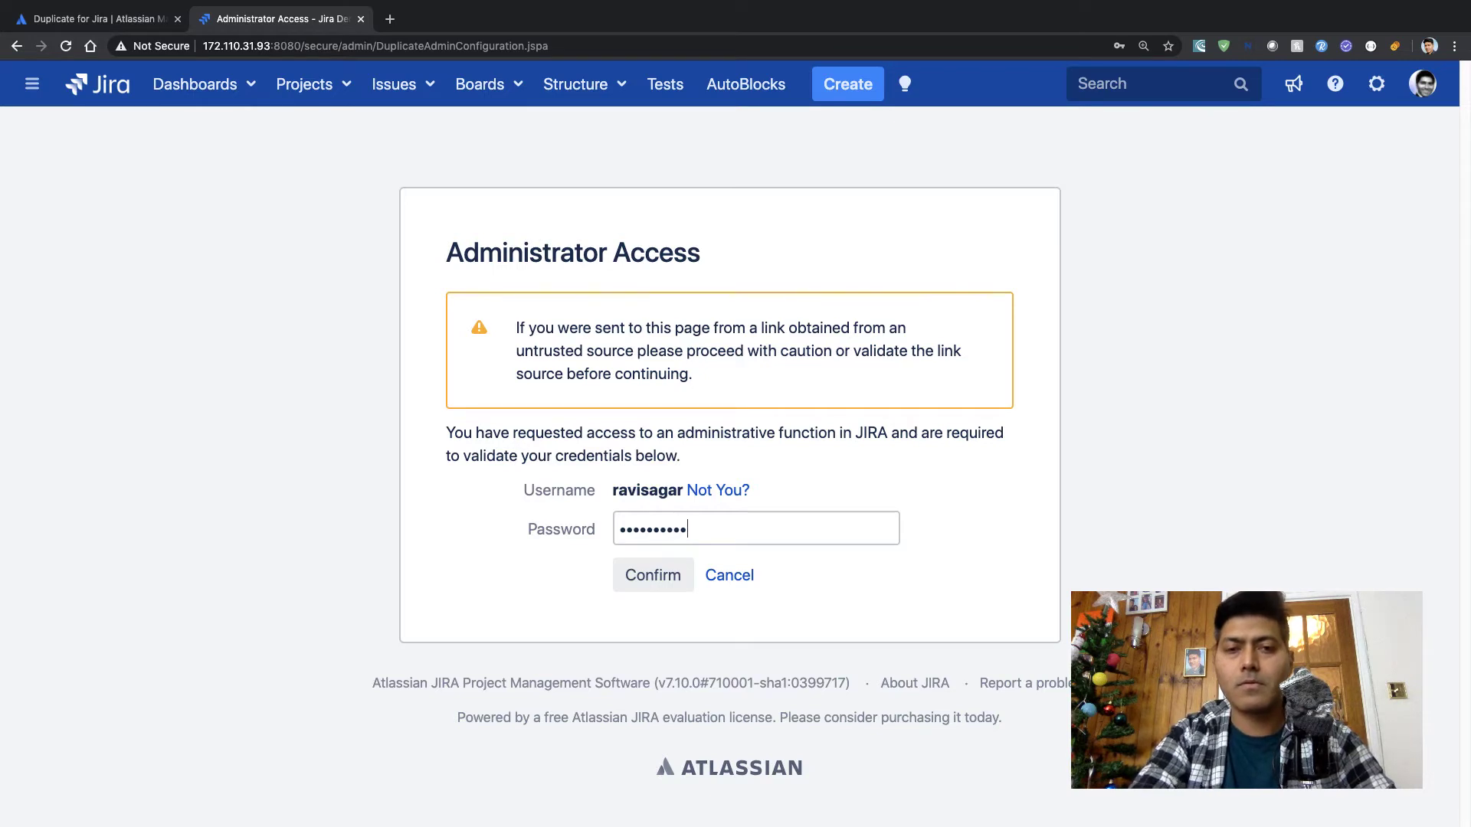
pyautogui.press('Return')
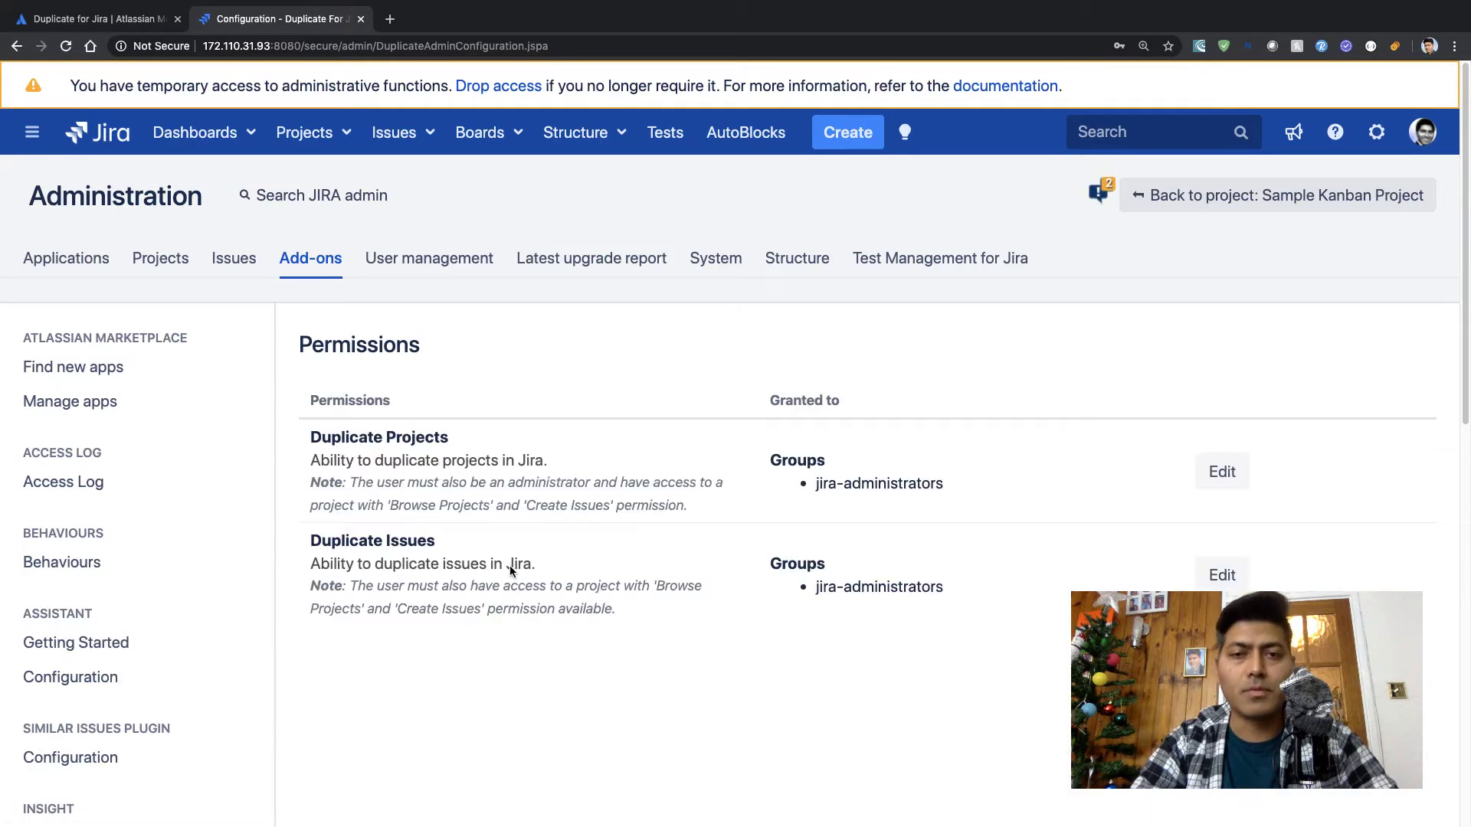
# Examine which groups hold the Duplicate Projects and Duplicate Issues permissions and where the app's configuration sits among the add-ons
pyautogui.scroll(-2, 510, 570)
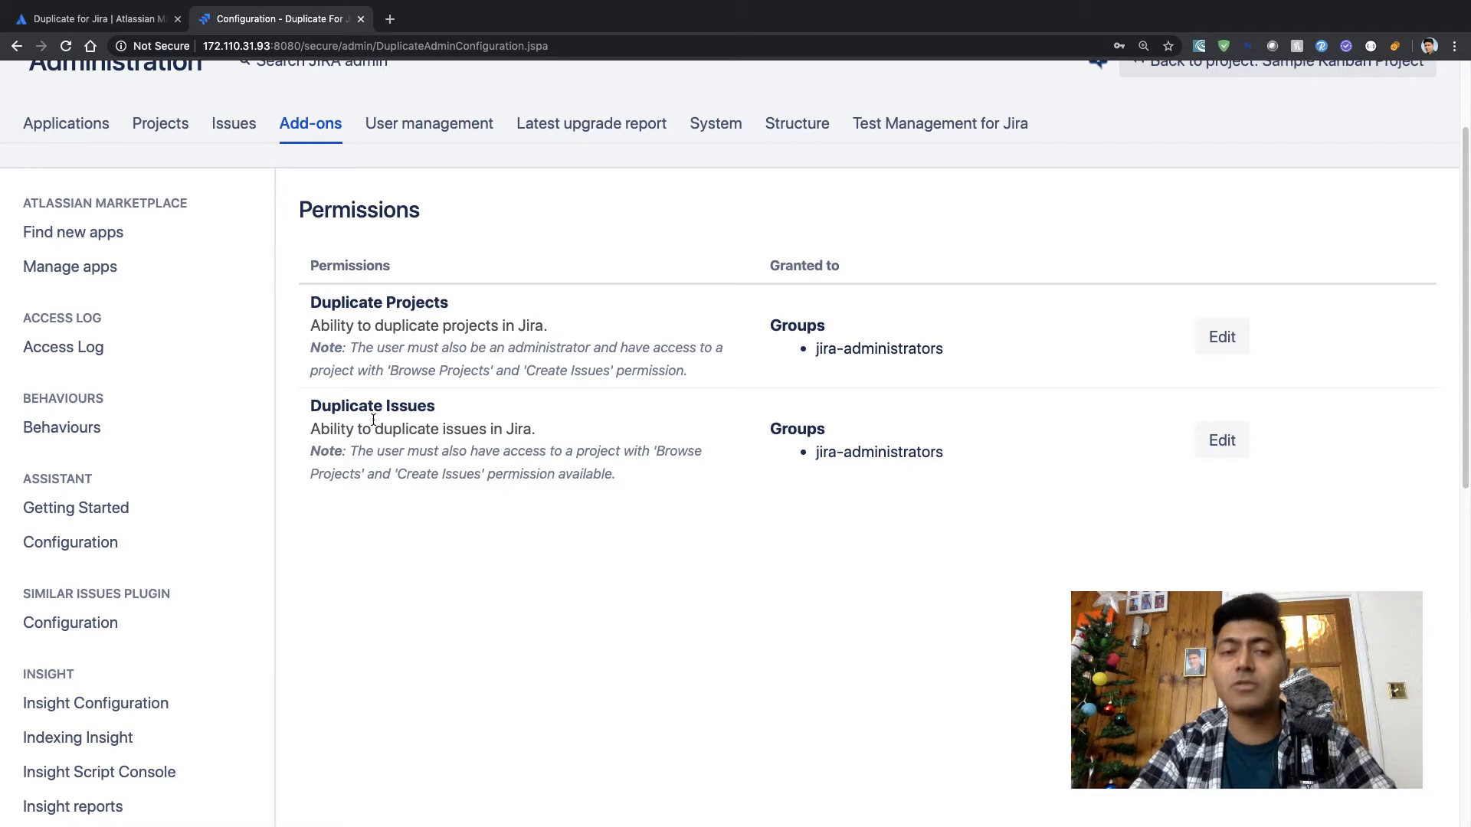
pyautogui.scroll(-5, 373, 420)
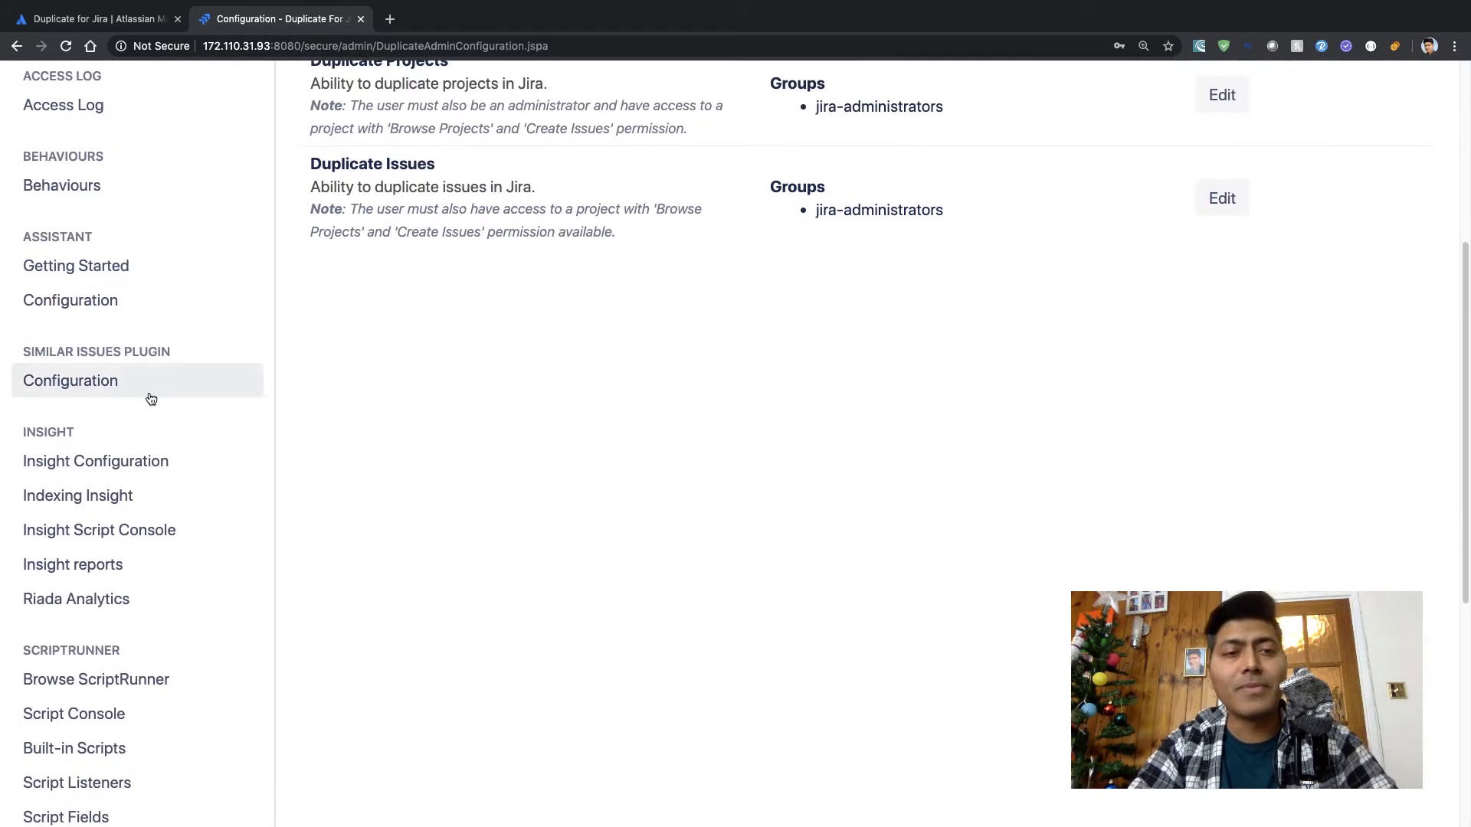
pyautogui.scroll(-10, 155, 394)
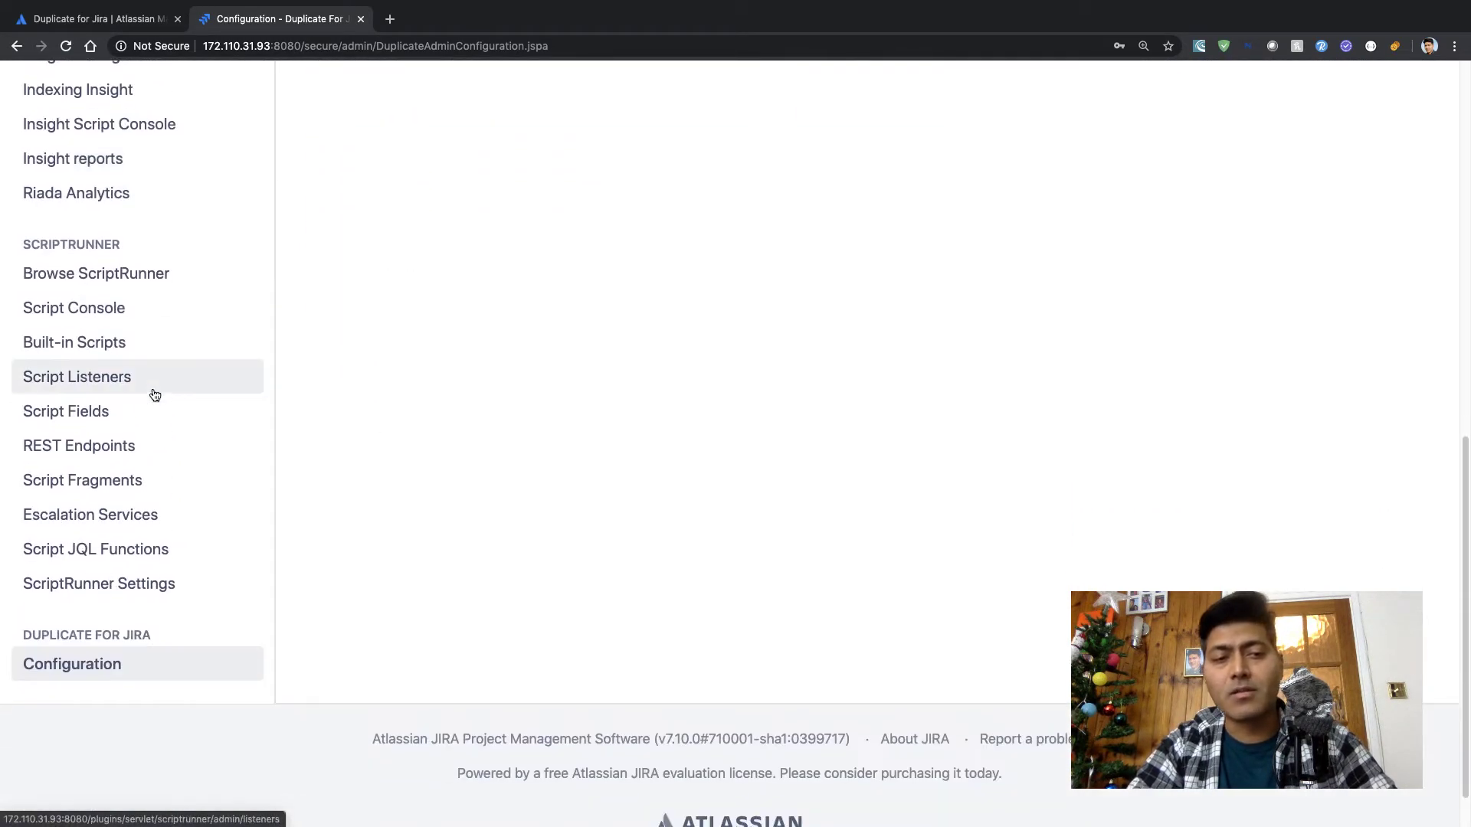
pyautogui.scroll(15, 155, 394)
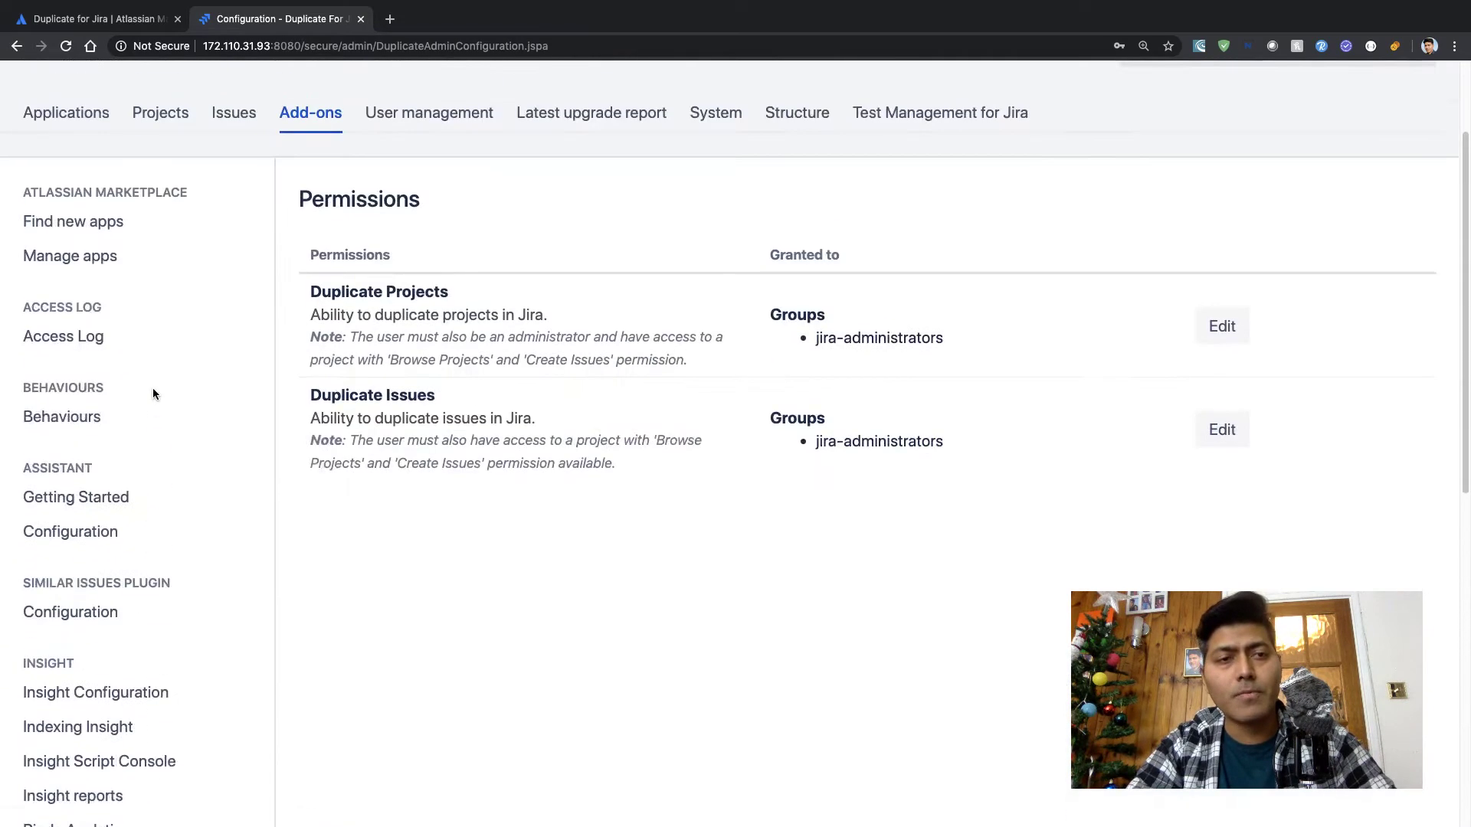
pyautogui.scroll(-7, 157, 395)
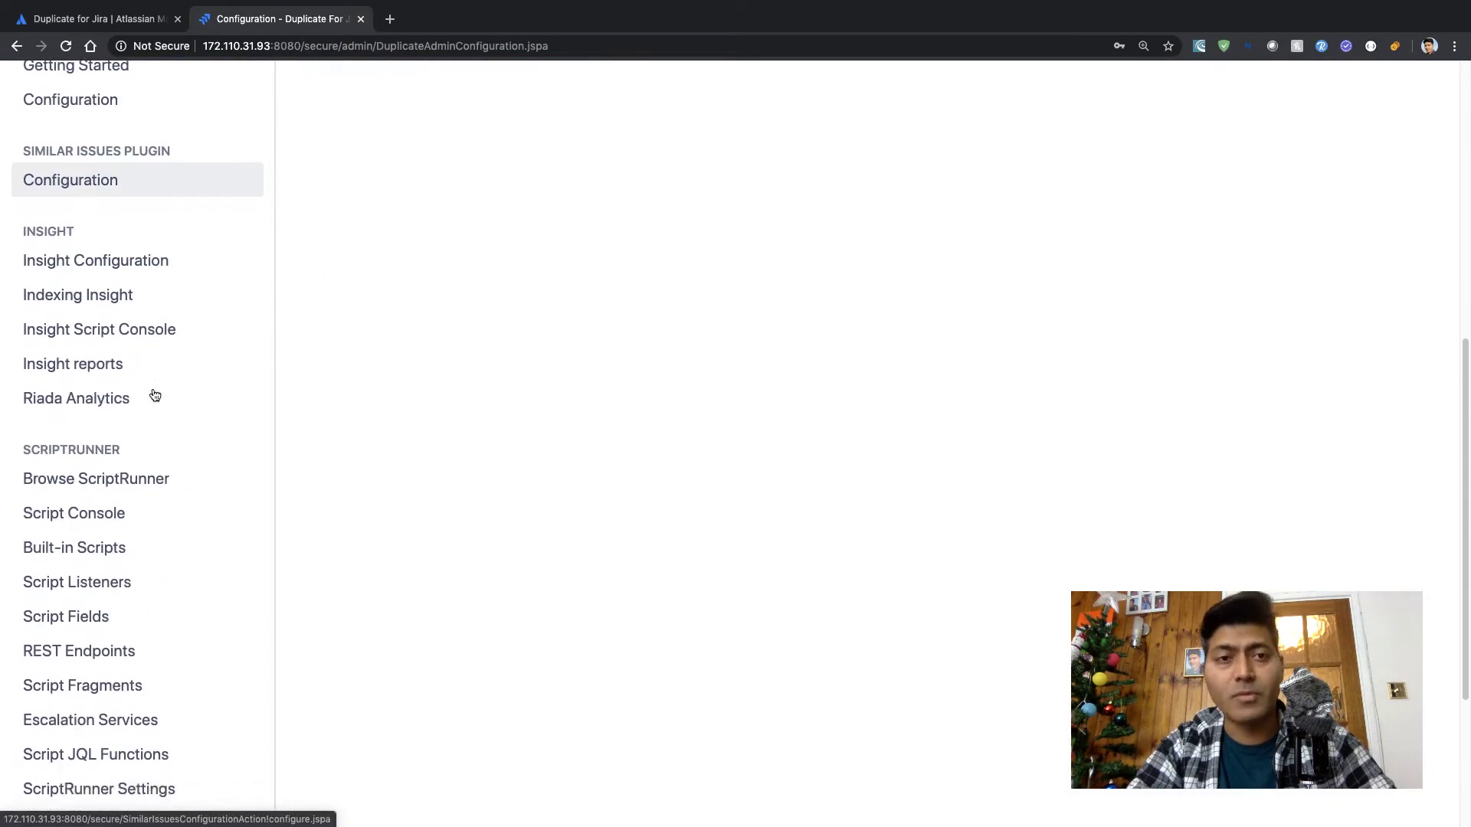
pyautogui.scroll(8, 155, 394)
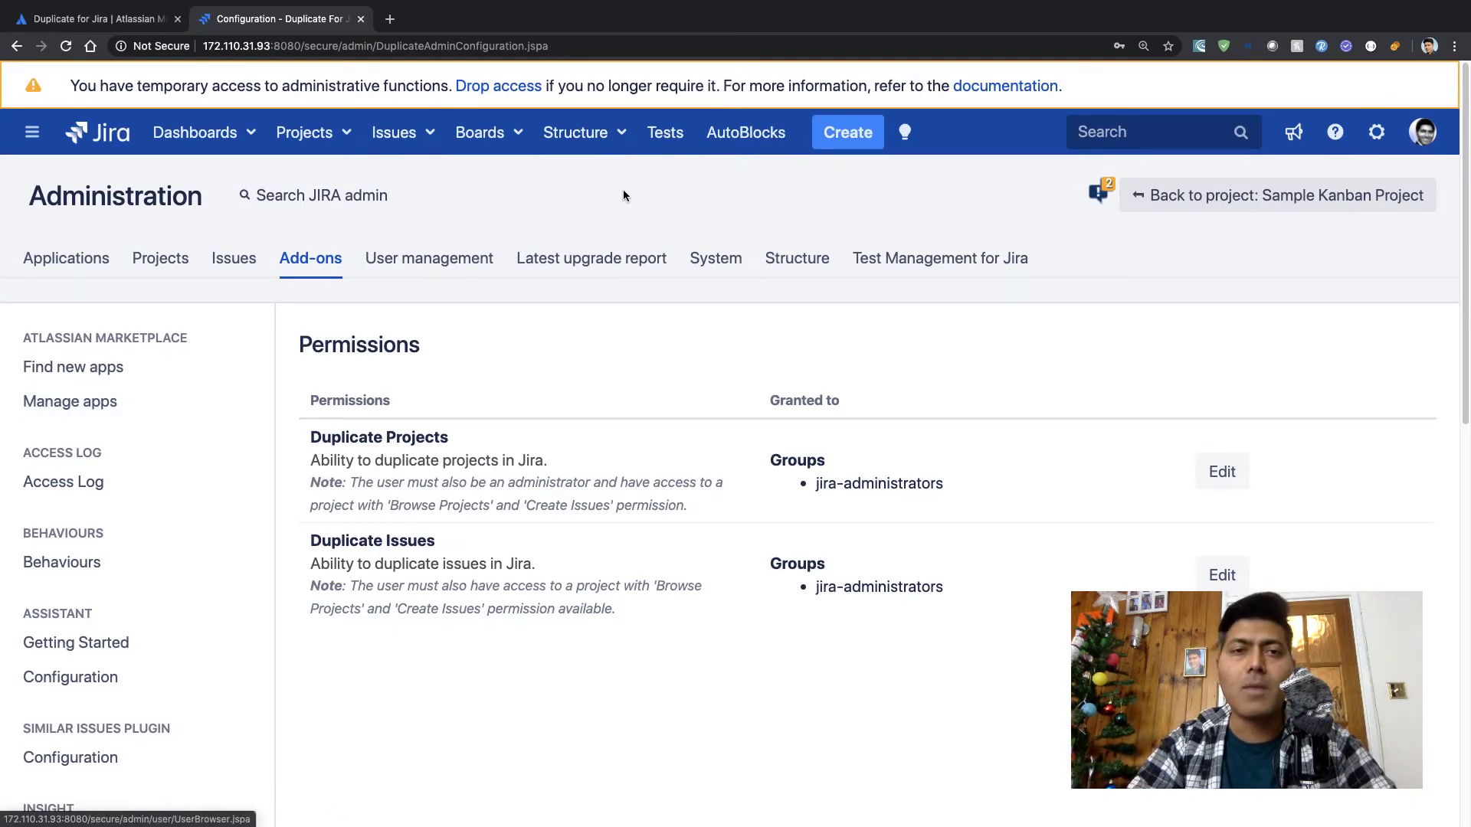
# Open Project X (PROJX) from the recent projects
pyautogui.click(349, 136)
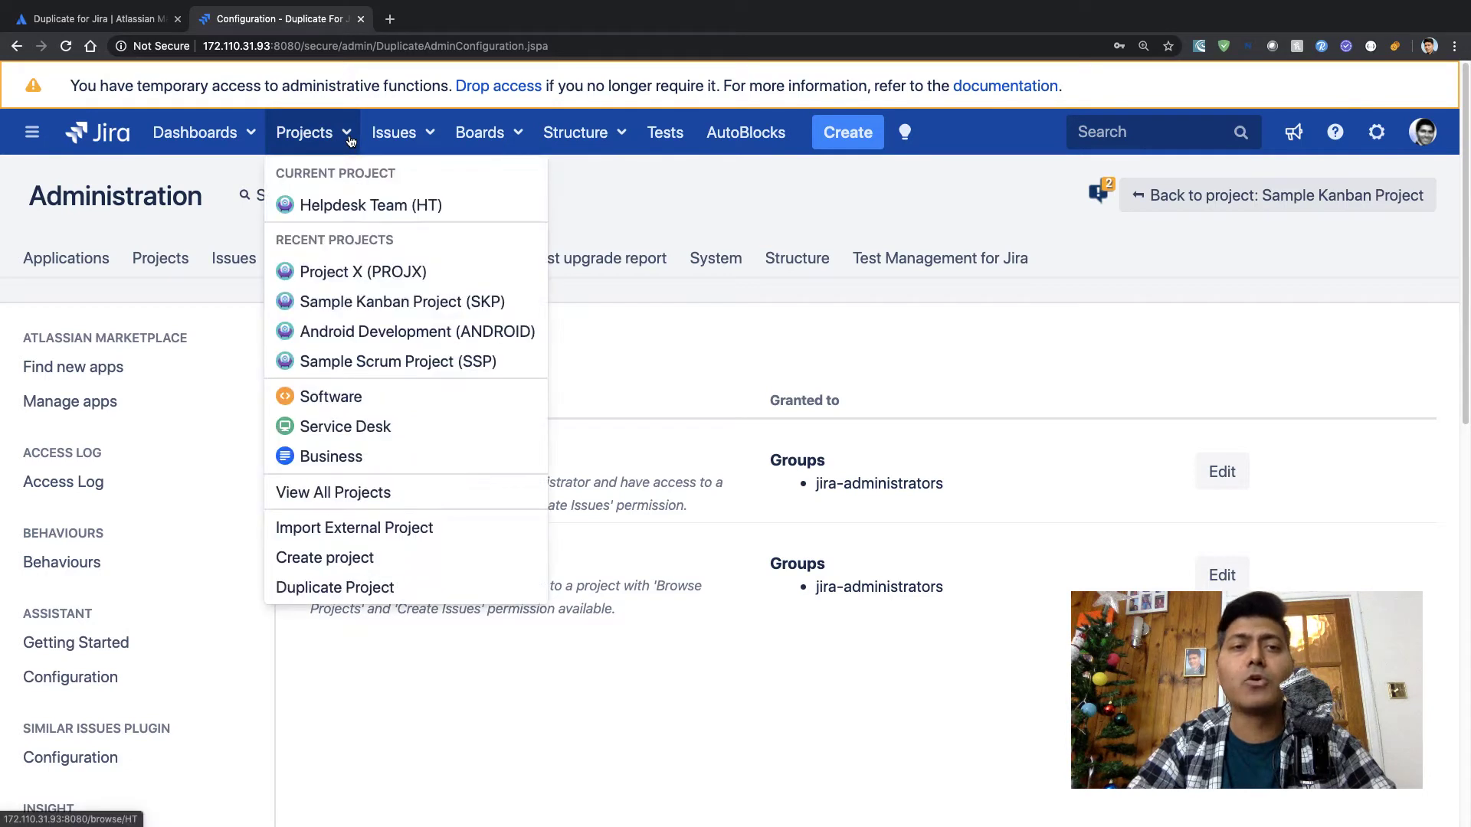
pyautogui.click(340, 282)
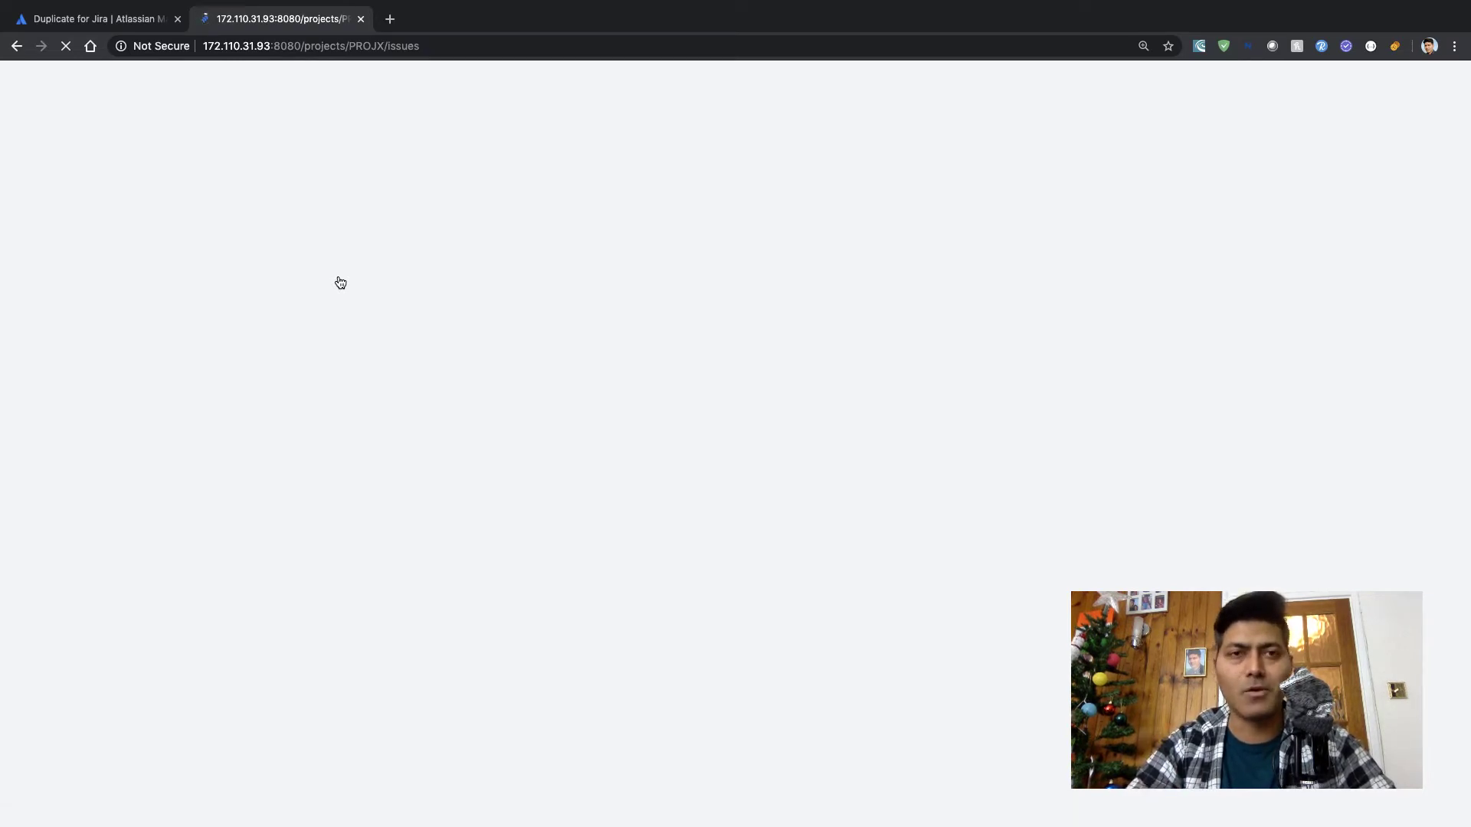
# Return to the Duplicate for Jira marketplace page and read its feature details and popular use cases
pyautogui.hotkey('ctrl', 'shift', 'Tab')
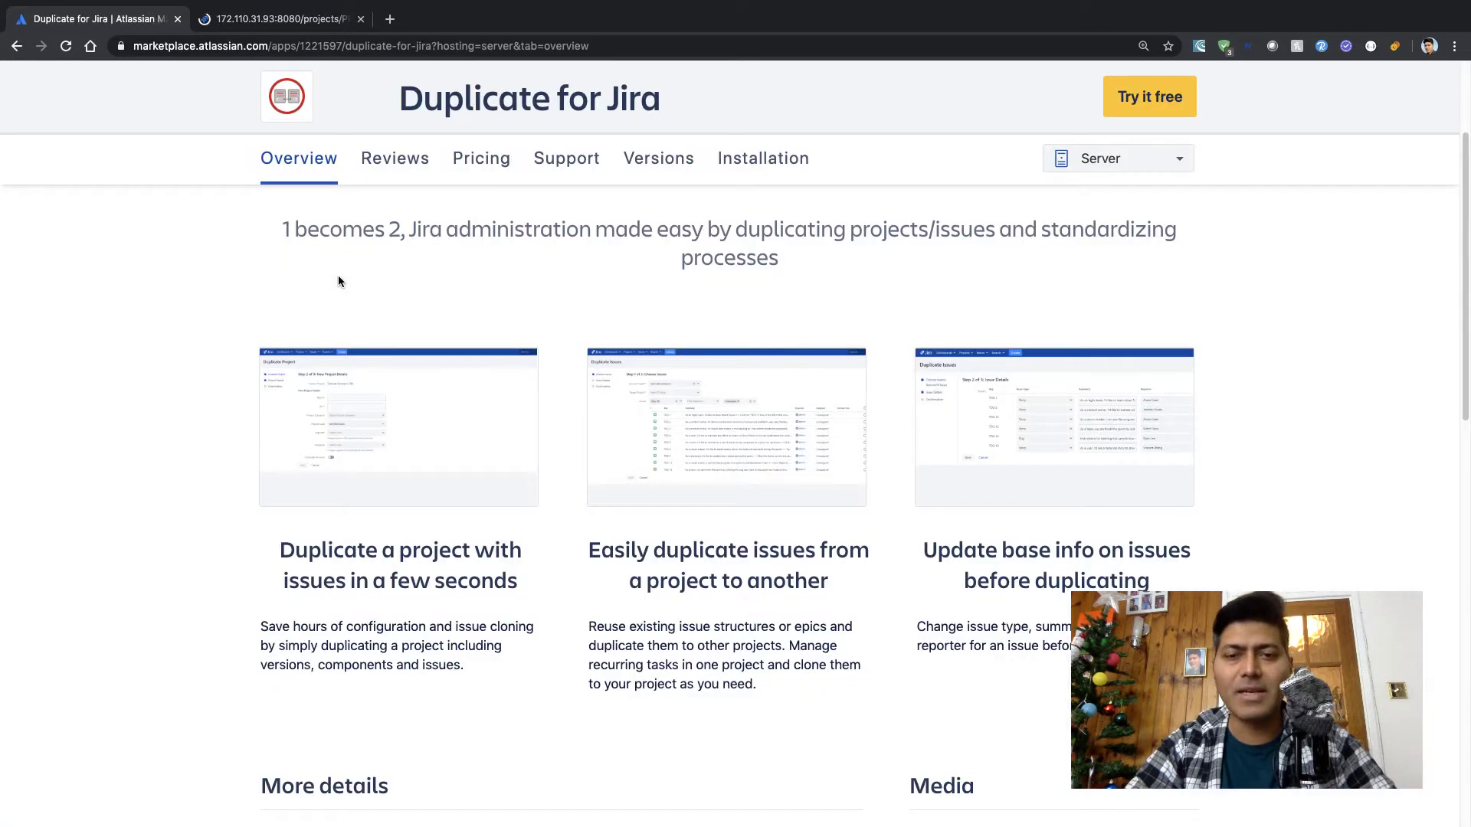
pyautogui.scroll(-2, 286, 486)
pyautogui.scroll(-2, 286, 486)
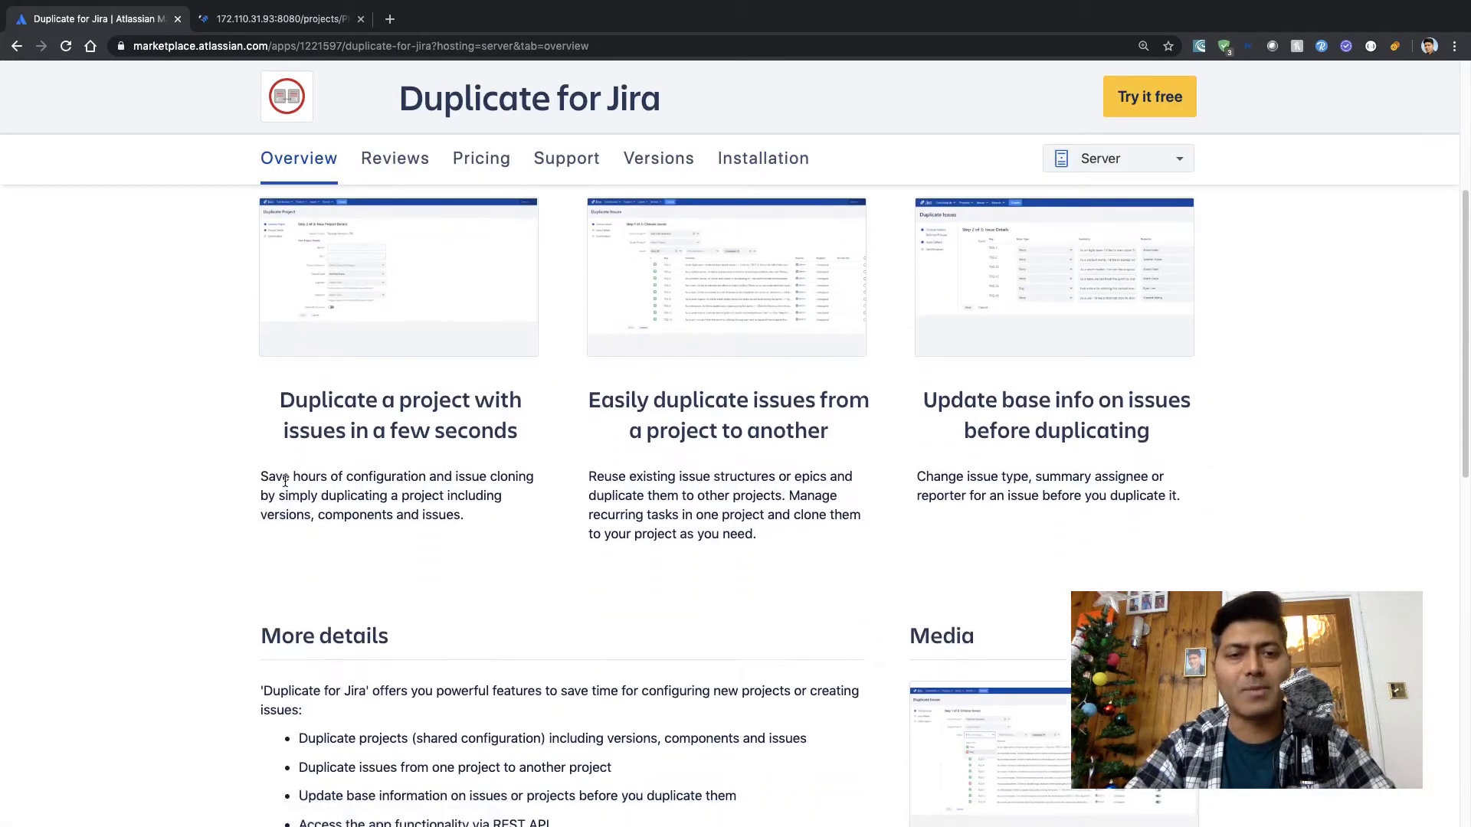
pyautogui.scroll(-5, 286, 485)
pyautogui.scroll(2, 286, 486)
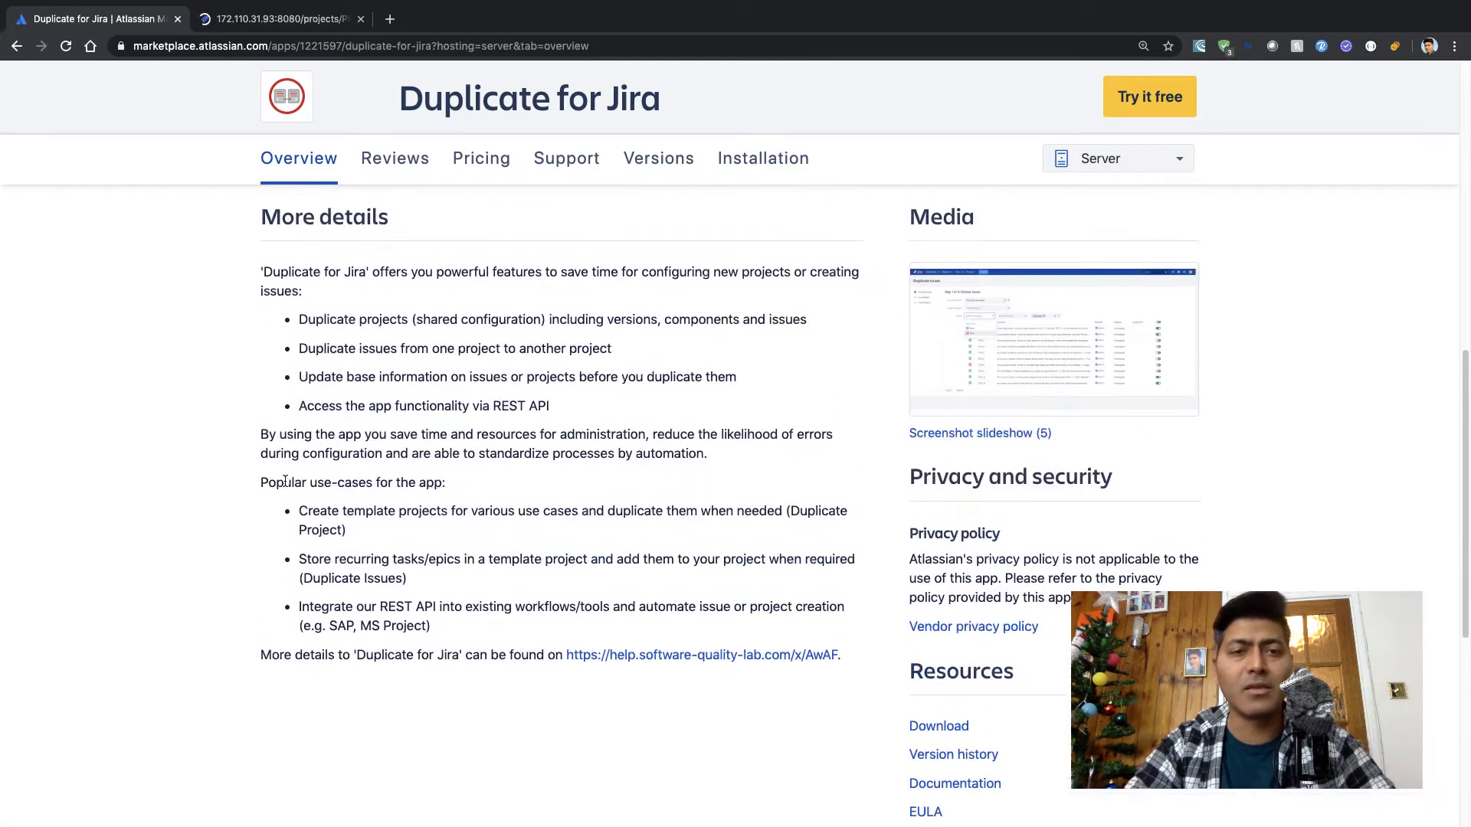
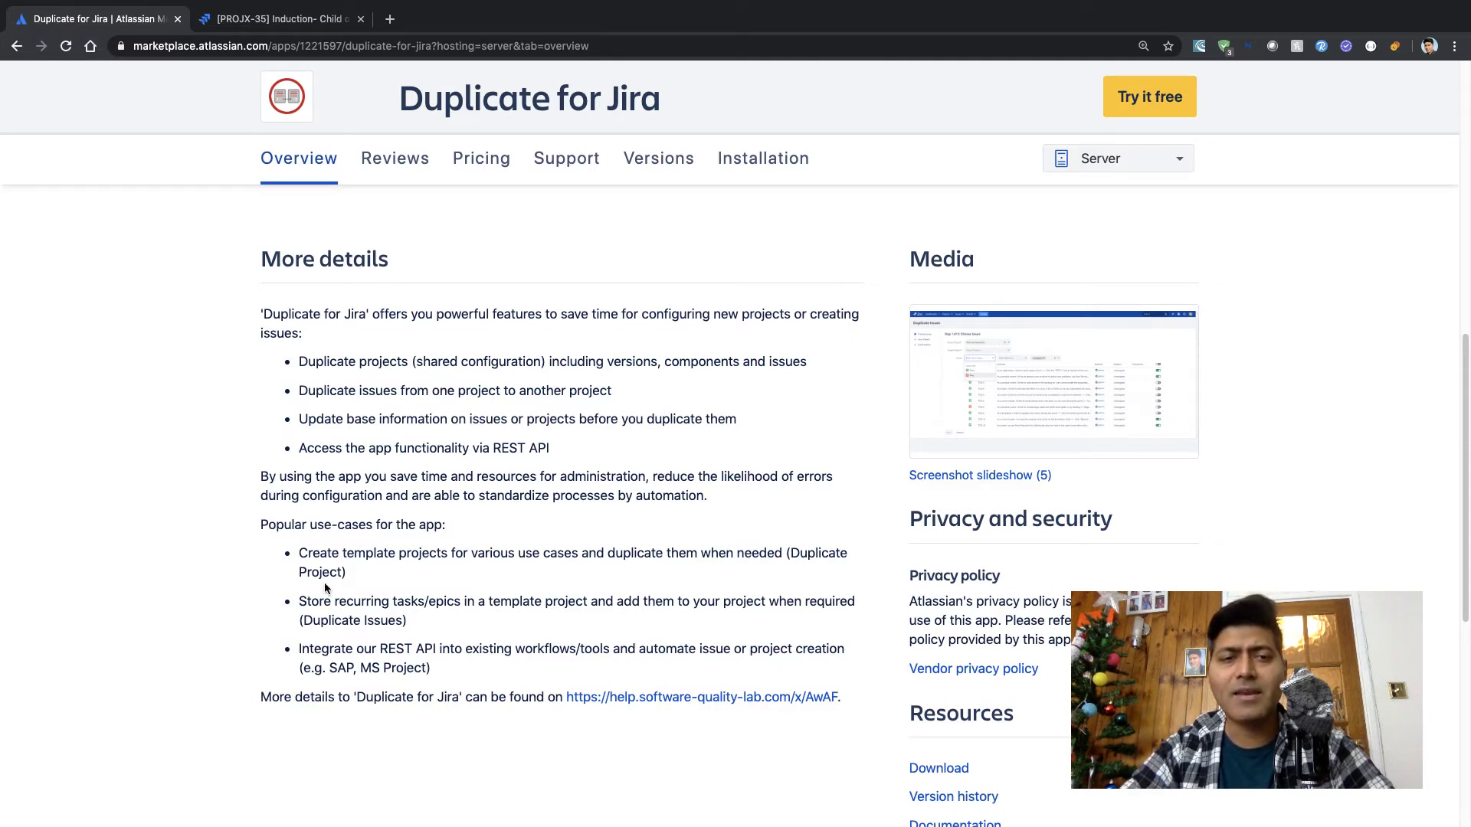
pyautogui.doubleClick(281, 524)
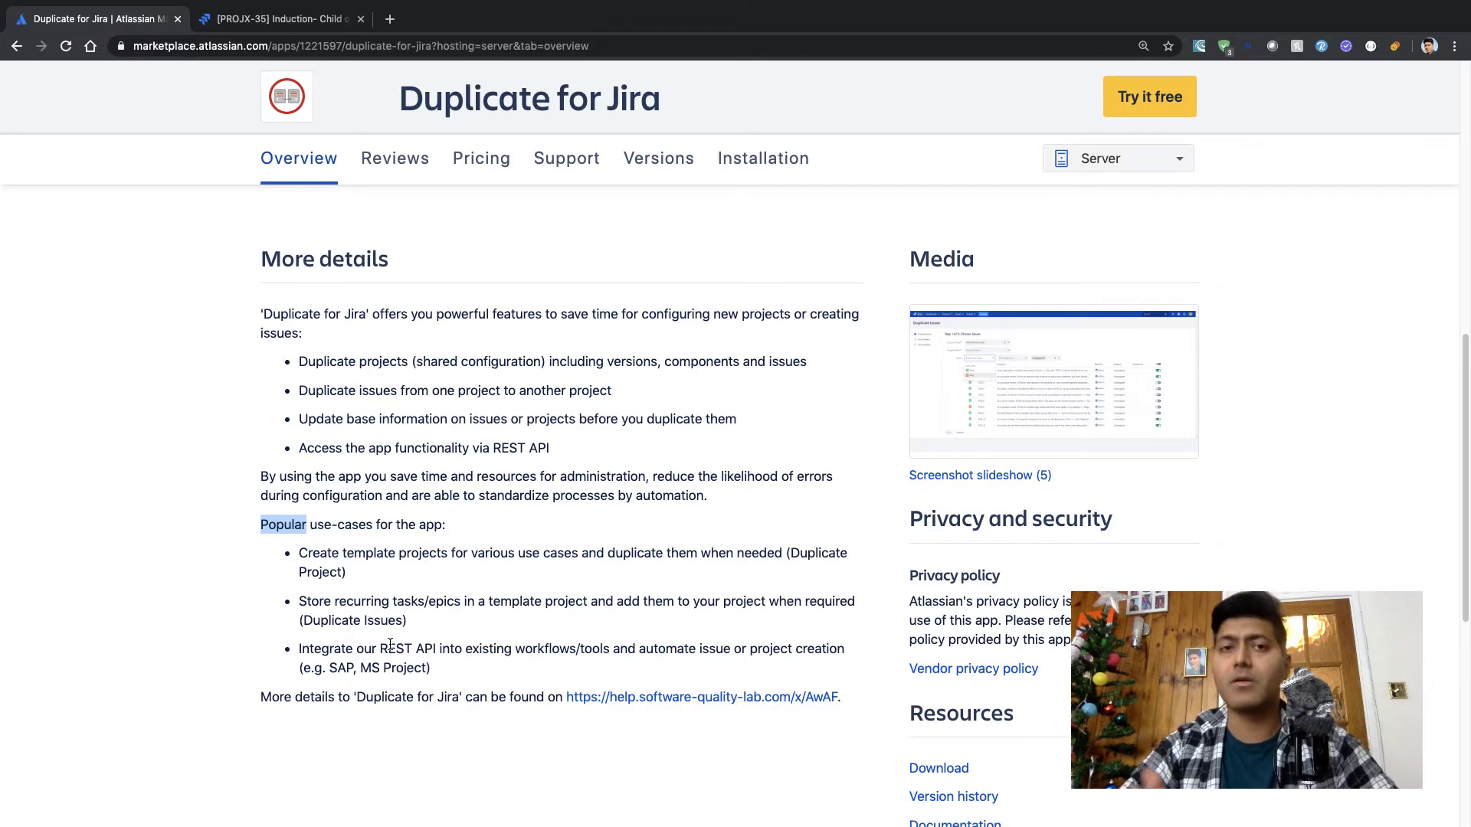
pyautogui.click(419, 642)
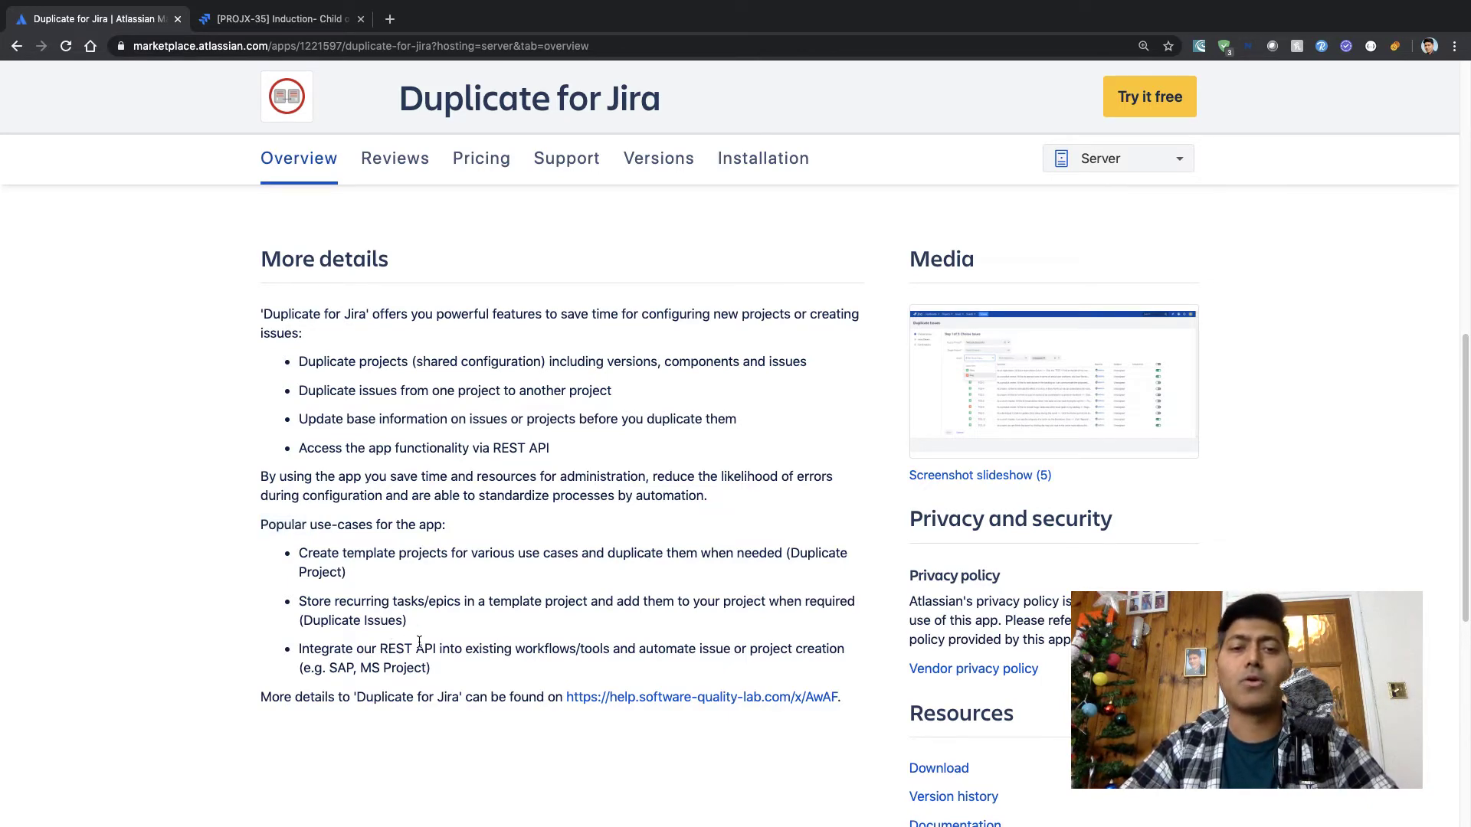
# Go back to Jira, check the additional actions available for issue PROJX-35, and open Project X's settings
pyautogui.hotkey('ctrl', 'Tab')
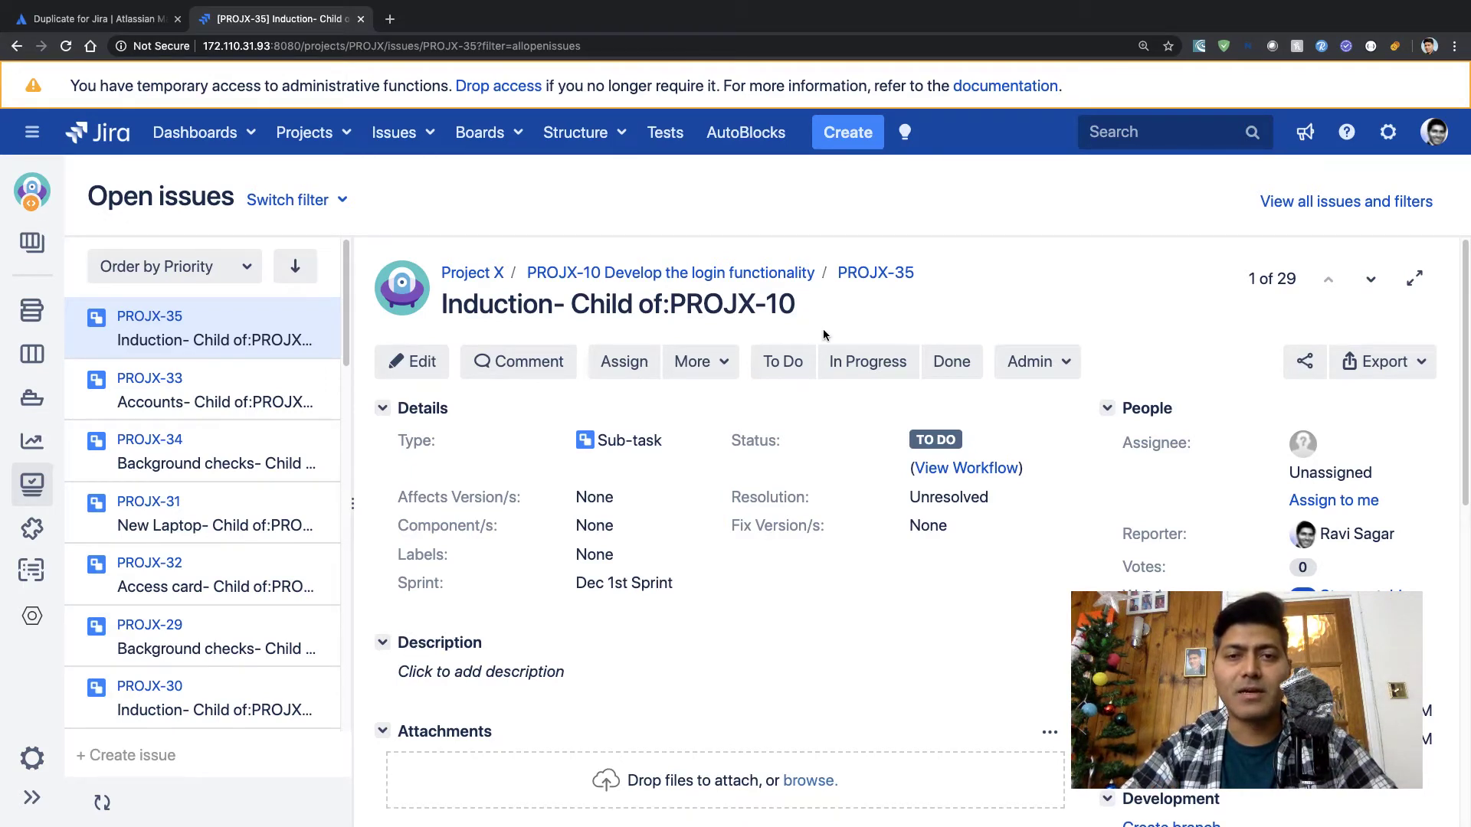
pyautogui.click(712, 368)
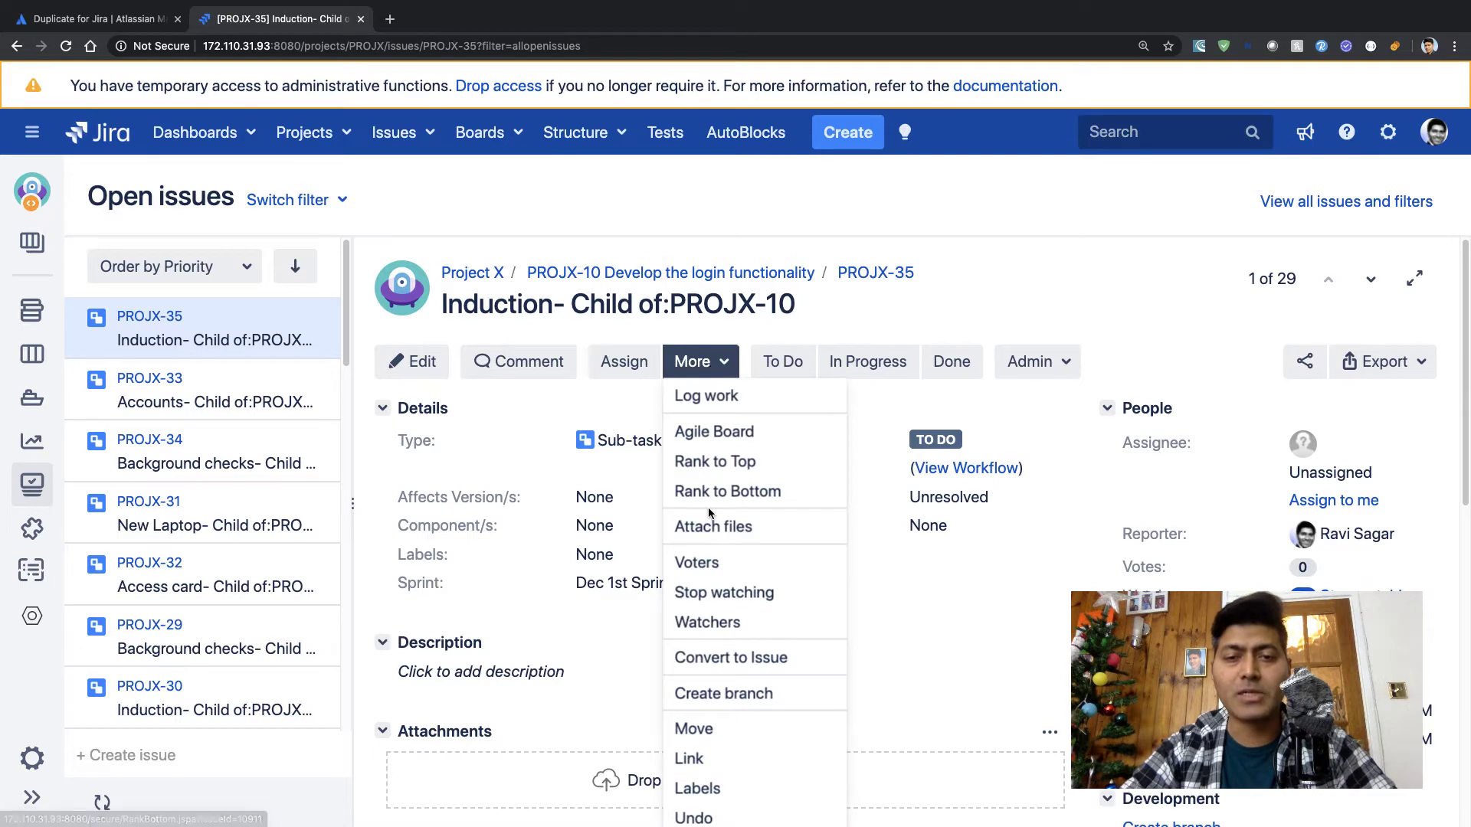
pyautogui.click(909, 590)
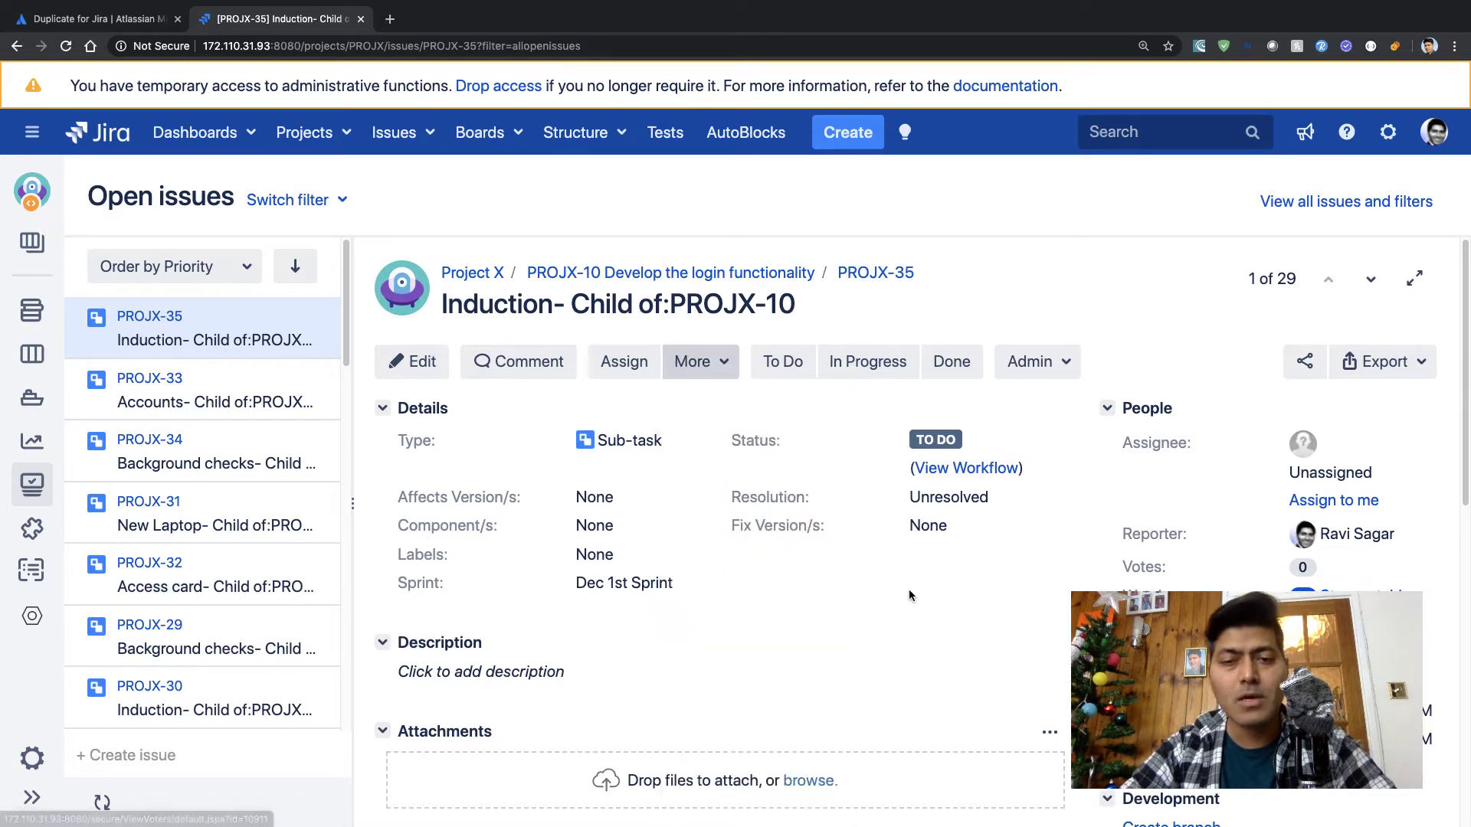
pyautogui.scroll(-2, 909, 590)
pyautogui.scroll(2, 908, 595)
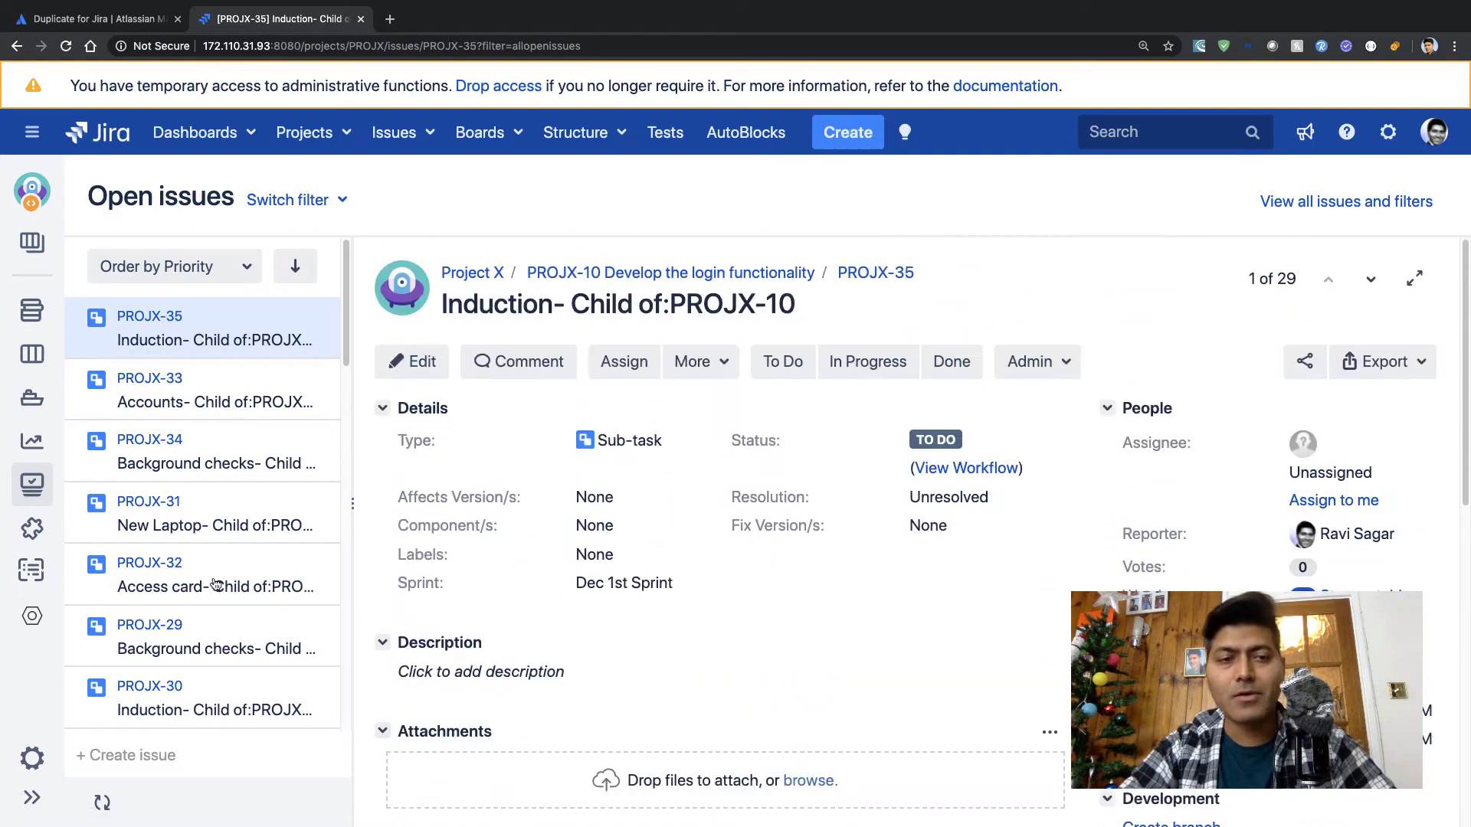
pyautogui.moveTo(24, 630)
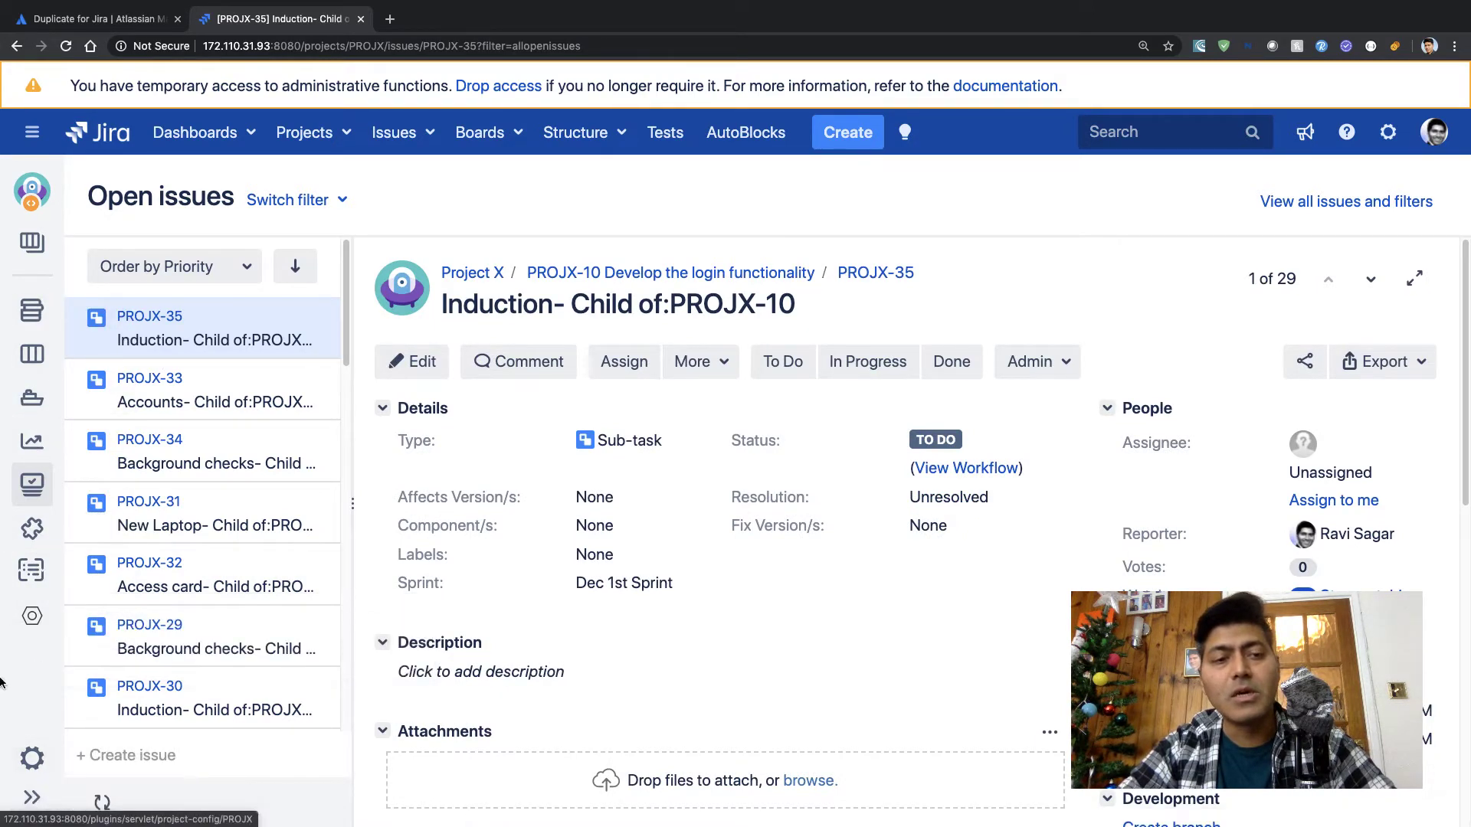
pyautogui.click(33, 760)
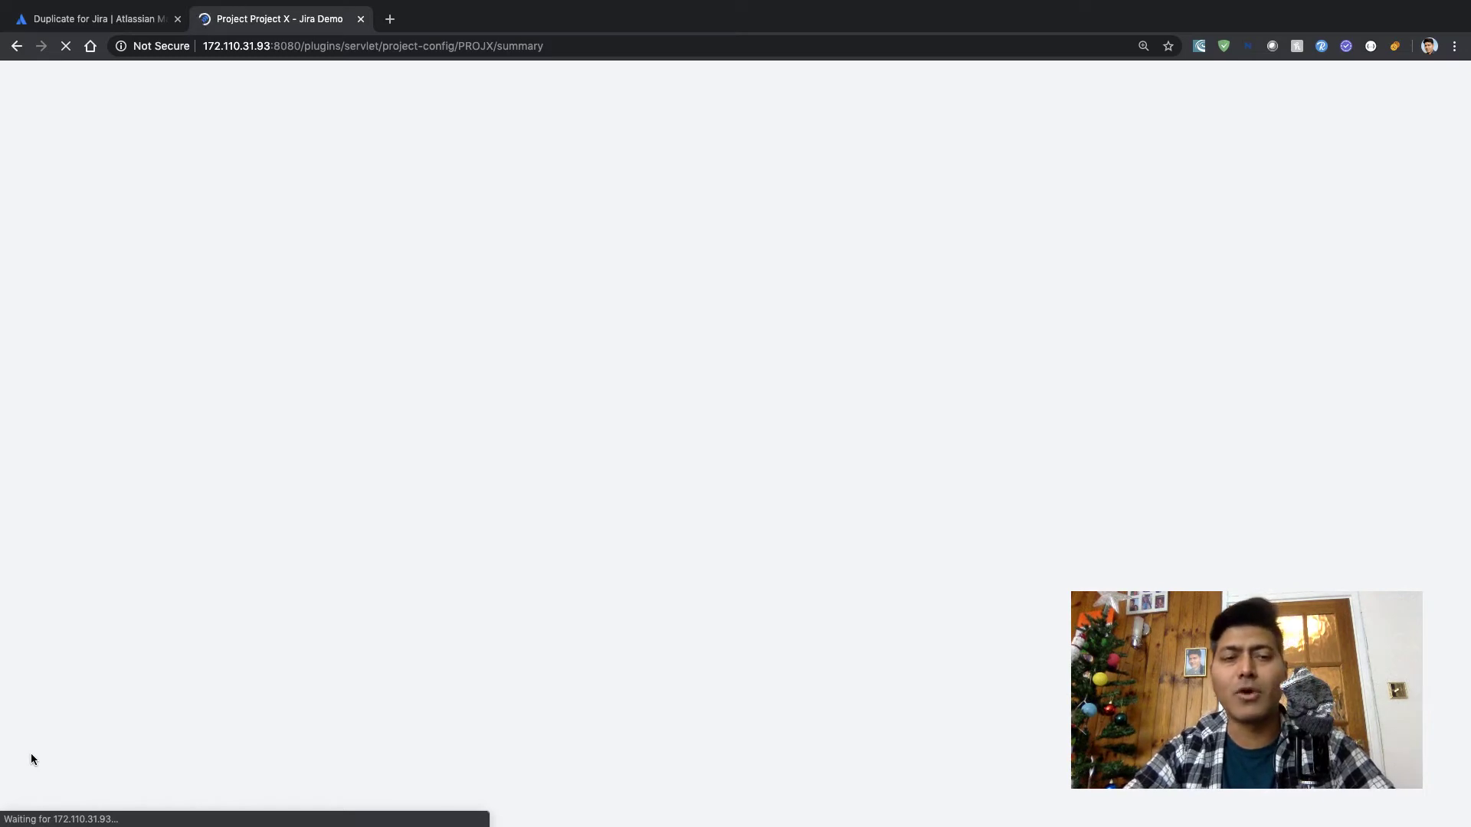
# Go back to the marketplace listing and review the rest of the app's use cases and resources
pyautogui.hotkey('ctrl', 'shift', 'Tab')
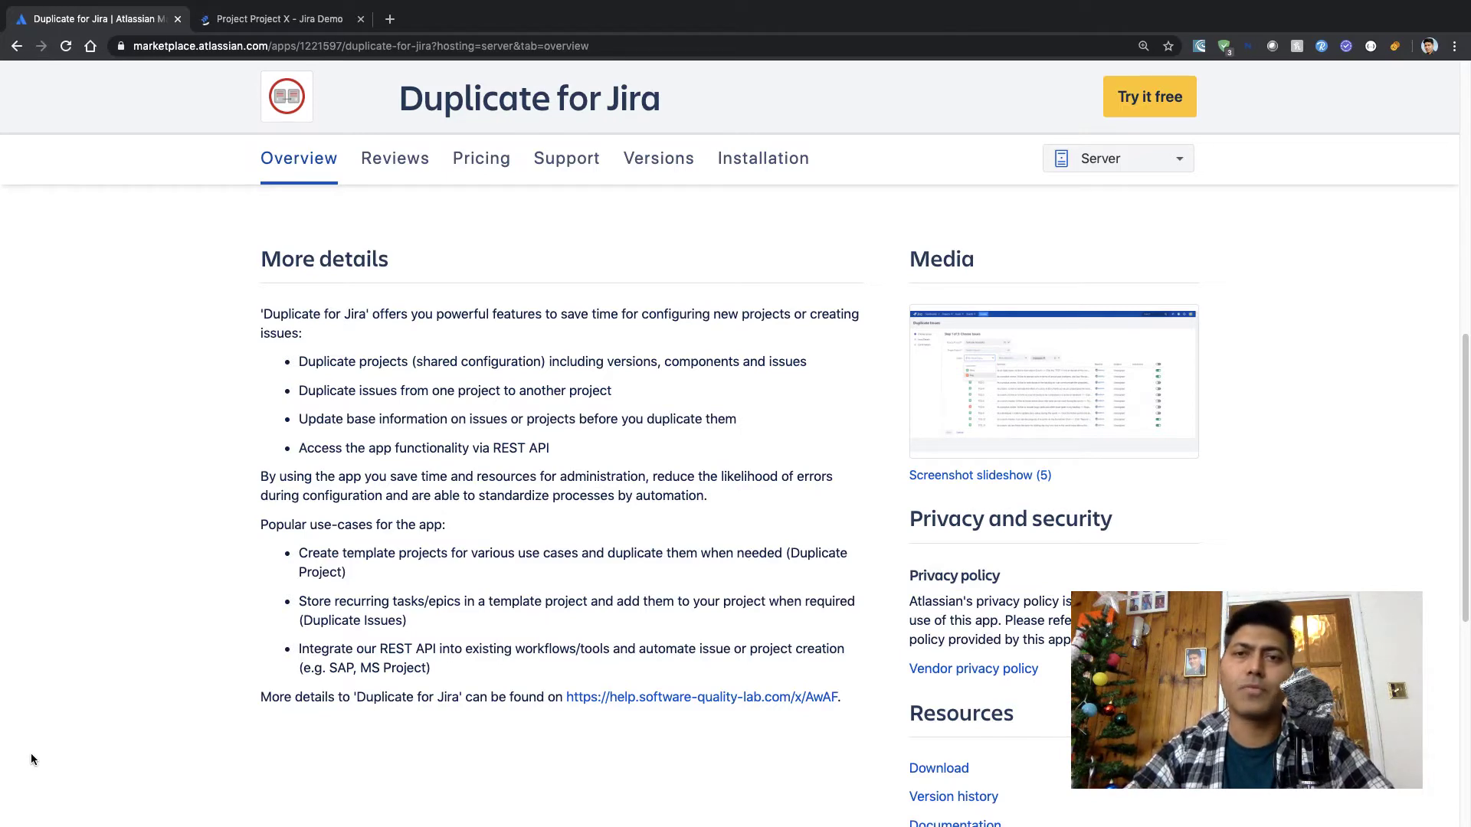
pyautogui.scroll(-4, 31, 753)
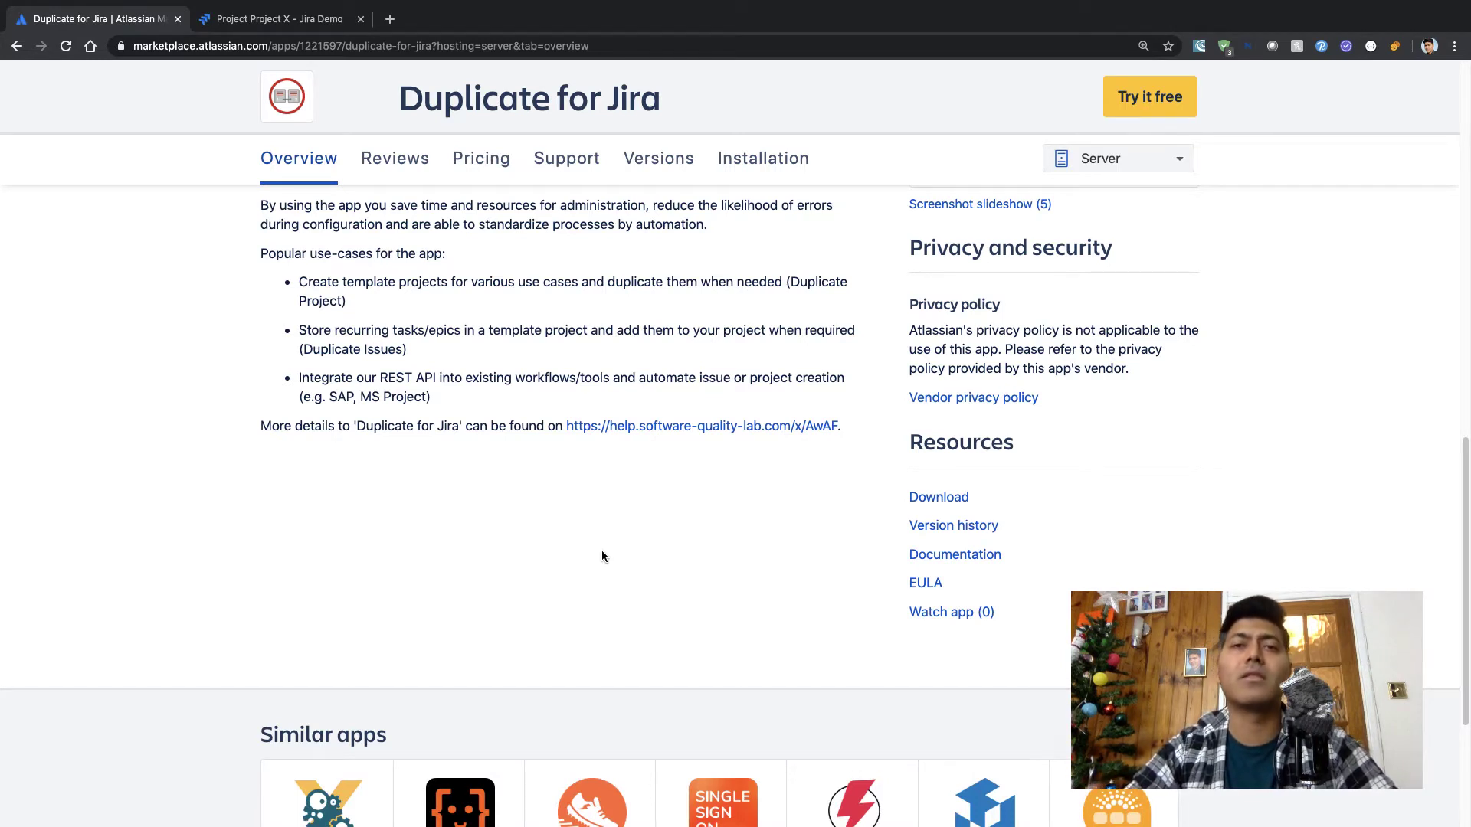
# Return to Project X's settings and review its summary of issue types, workflows, screens, components, versions, roles and permissions
pyautogui.hotkey('ctrl', 'Tab')
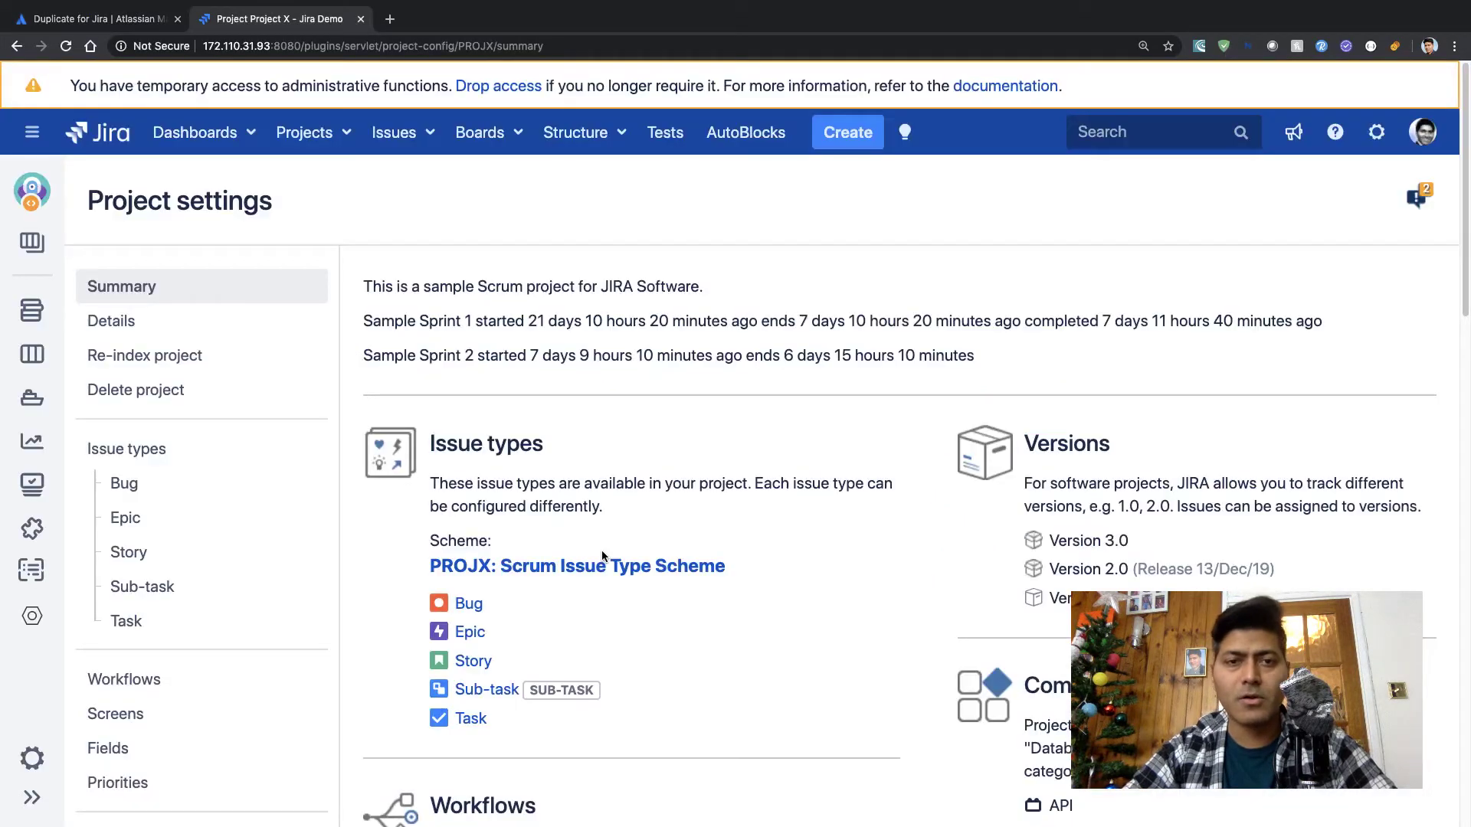
pyautogui.scroll(-5, 600, 550)
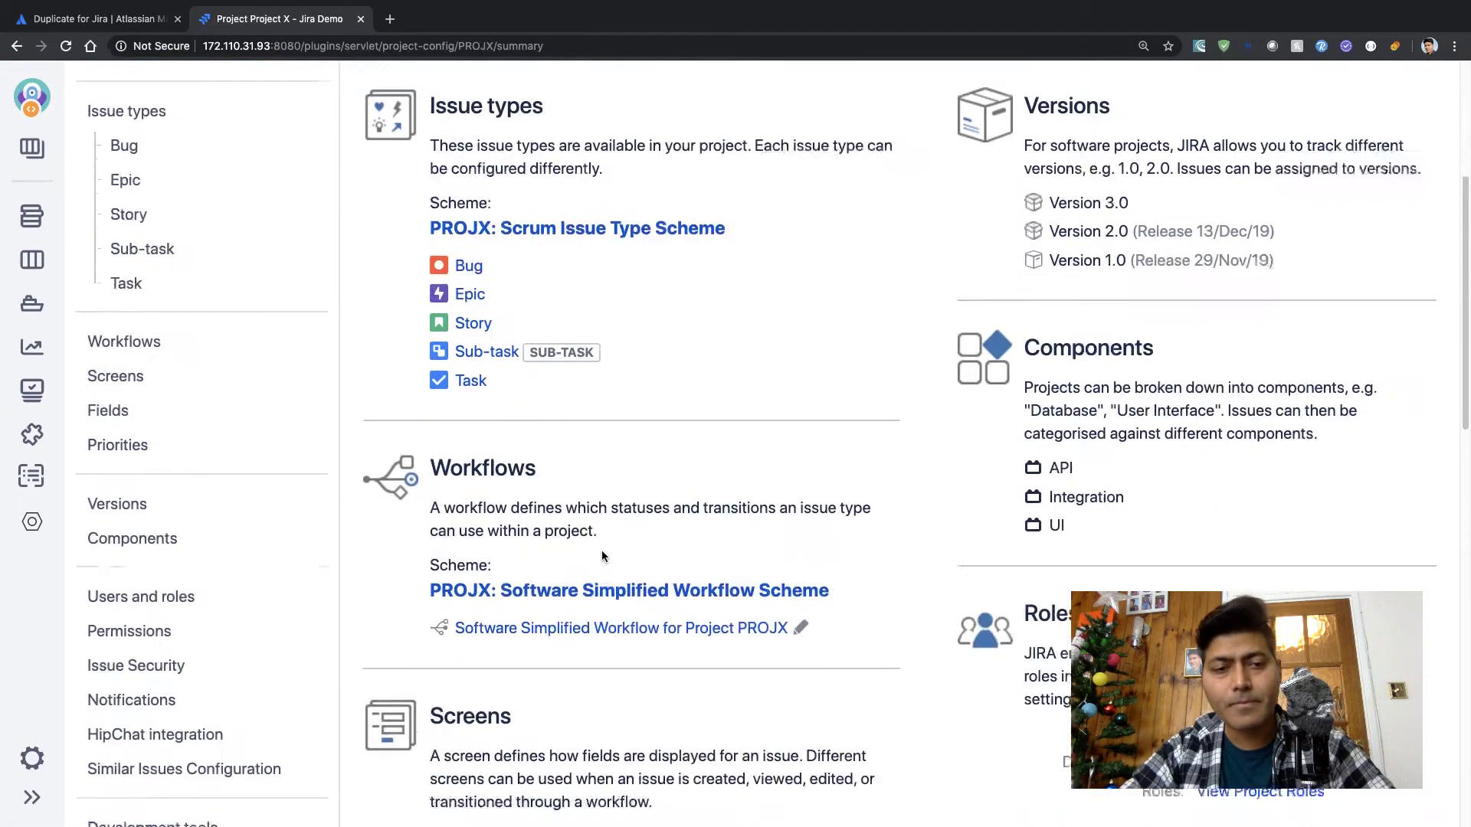
pyautogui.scroll(-2, 602, 555)
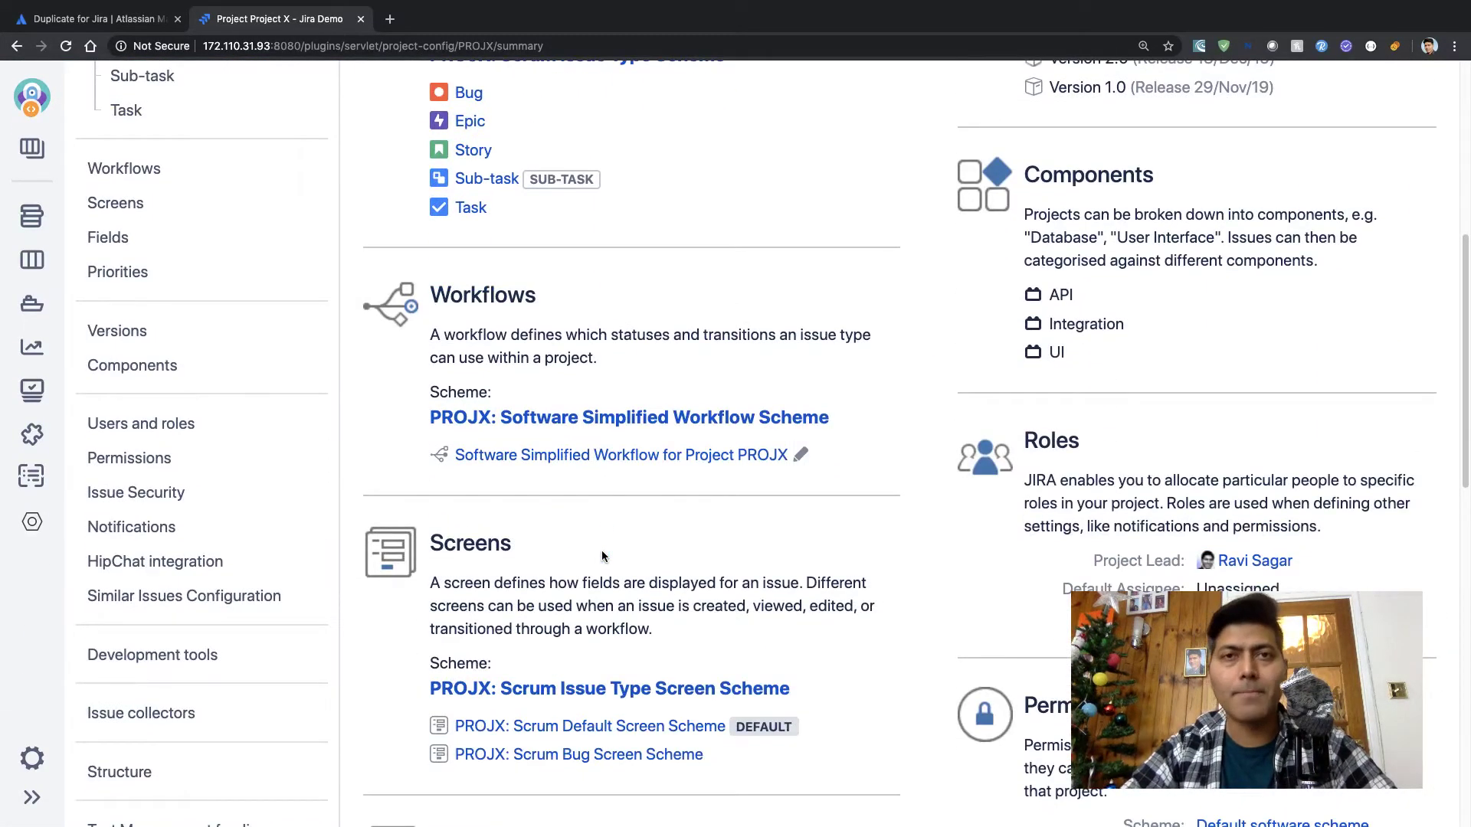
pyautogui.scroll(-3, 602, 556)
pyautogui.scroll(6, 603, 556)
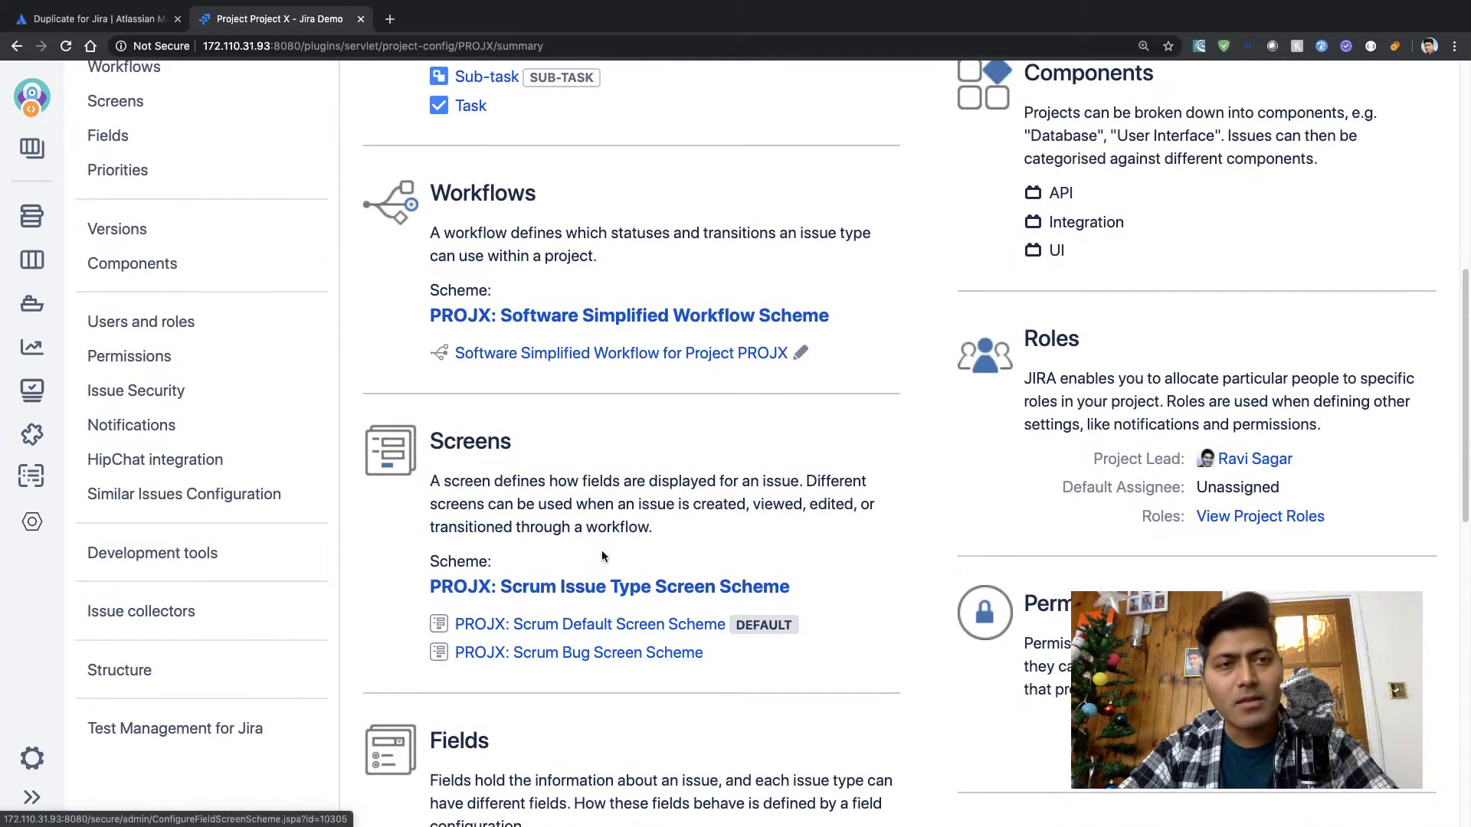
pyautogui.scroll(3, 602, 556)
pyautogui.scroll(-5, 602, 556)
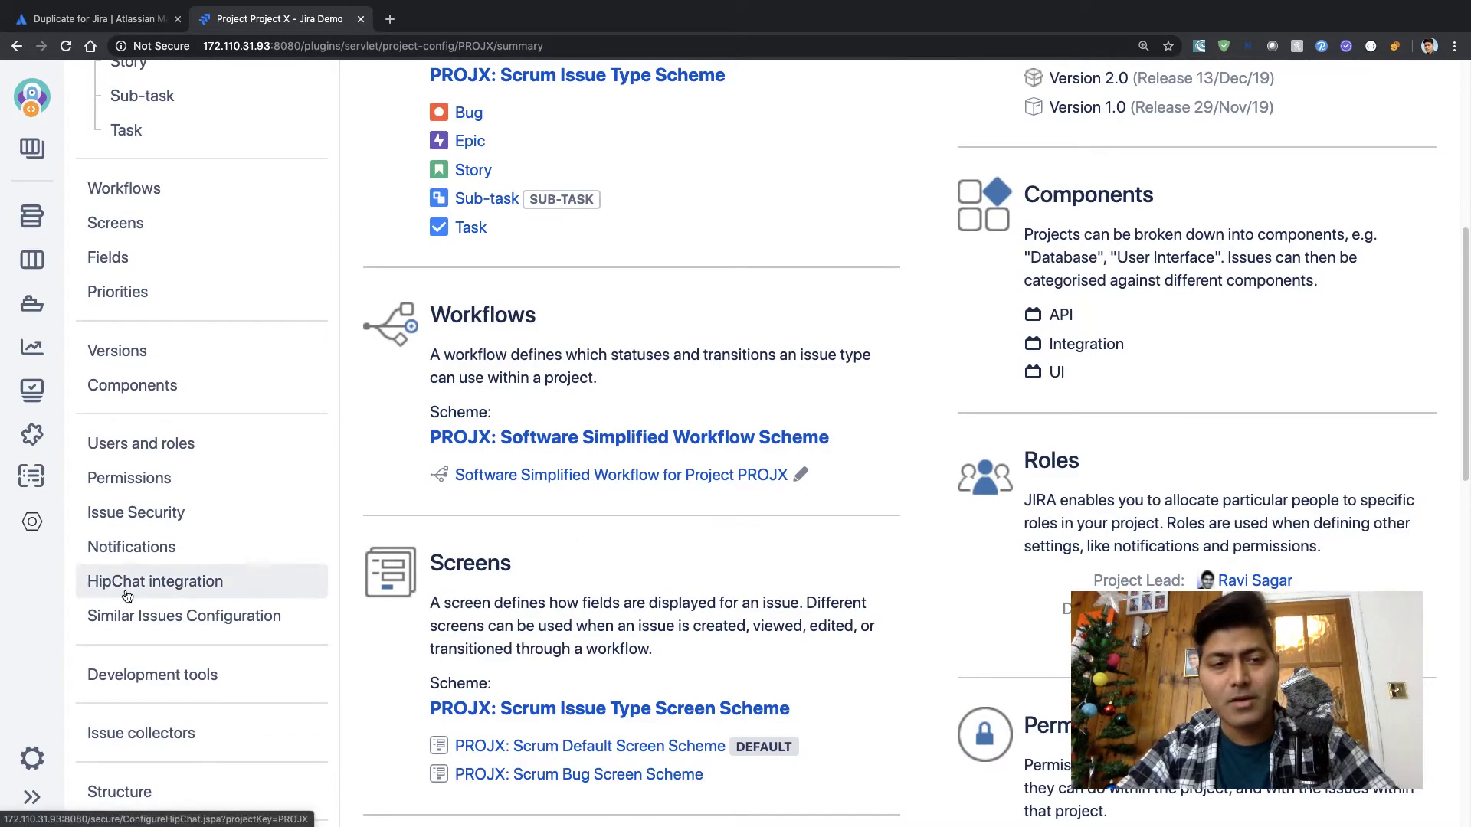
pyautogui.scroll(-3, 174, 677)
pyautogui.scroll(10, 174, 677)
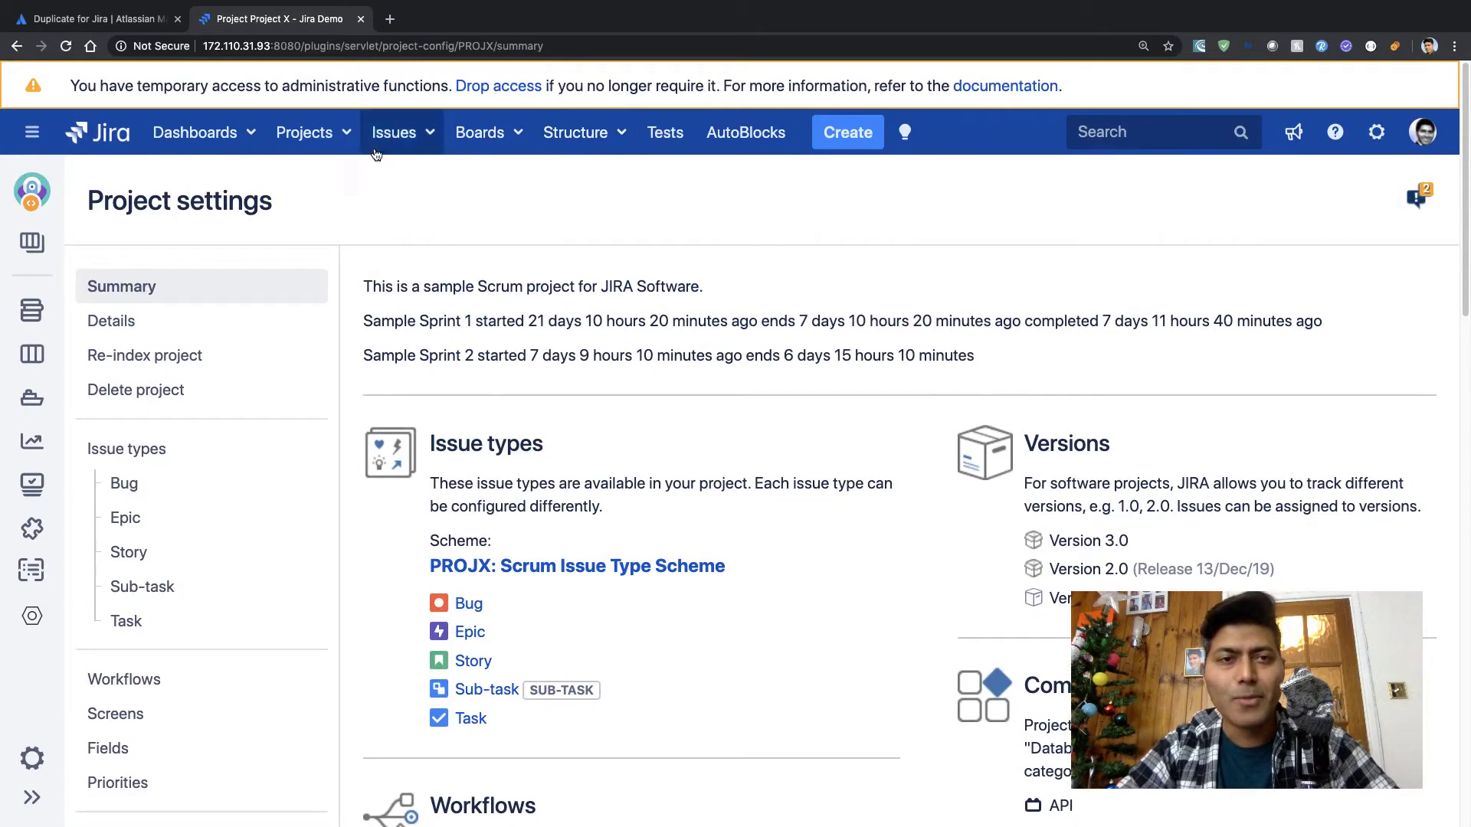
# Check the documentation resource on the Duplicate for Jira marketplace listing and open the Duplicate Project wizard in Jira
pyautogui.click(340, 146)
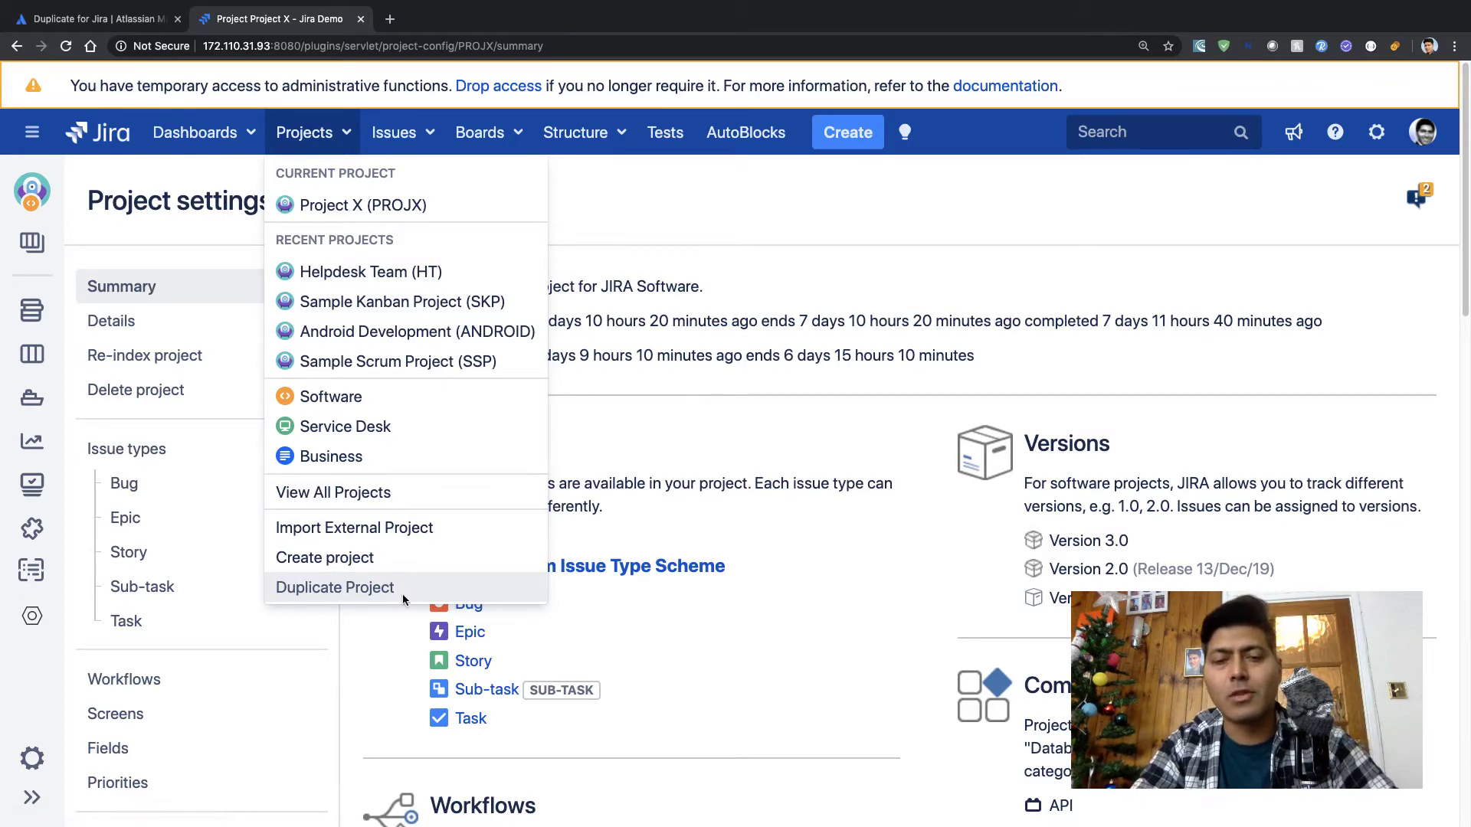
pyautogui.hotkey('ctrl', '1')
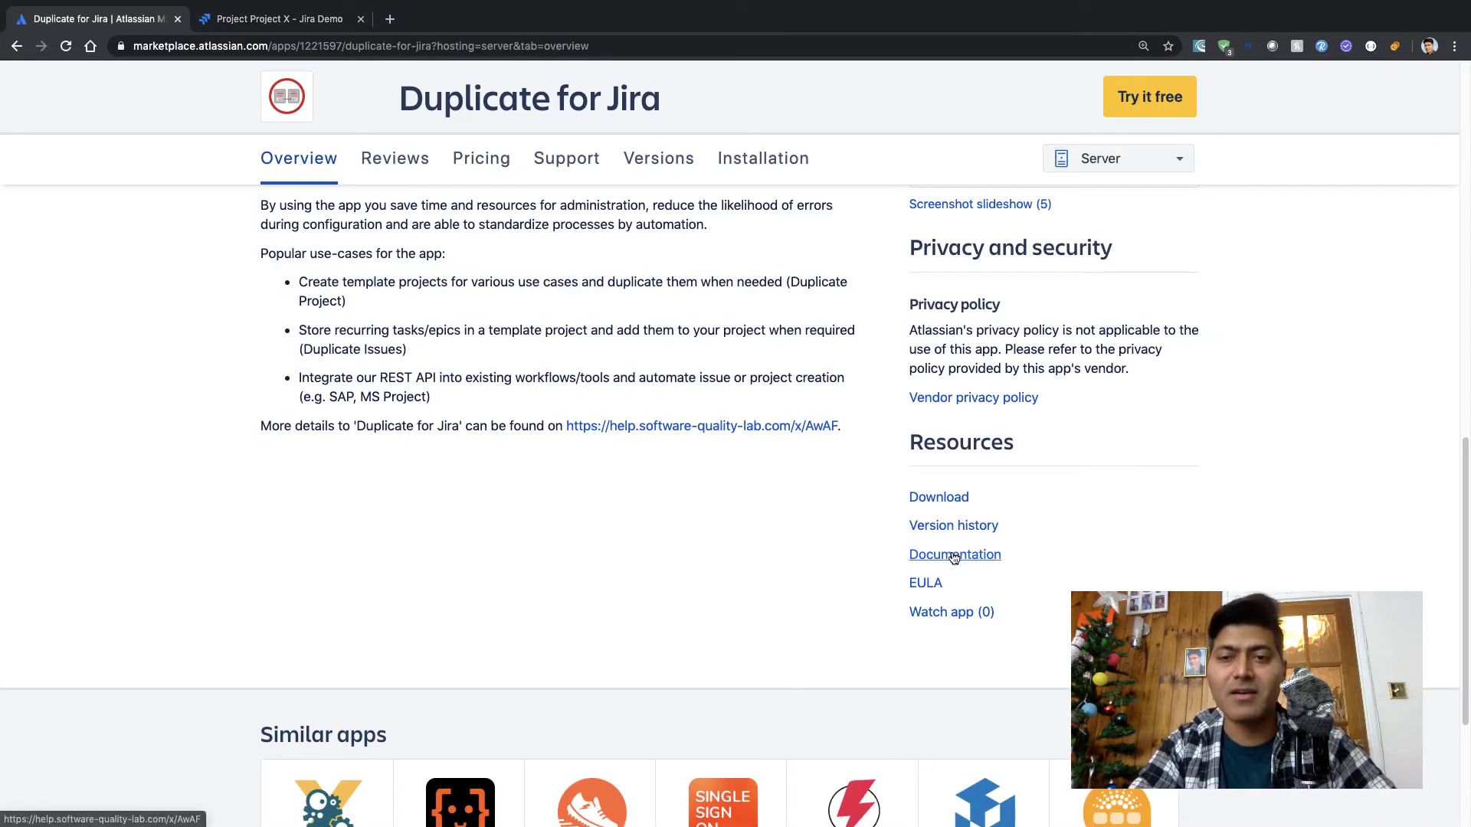
pyautogui.scroll(-3, 950, 556)
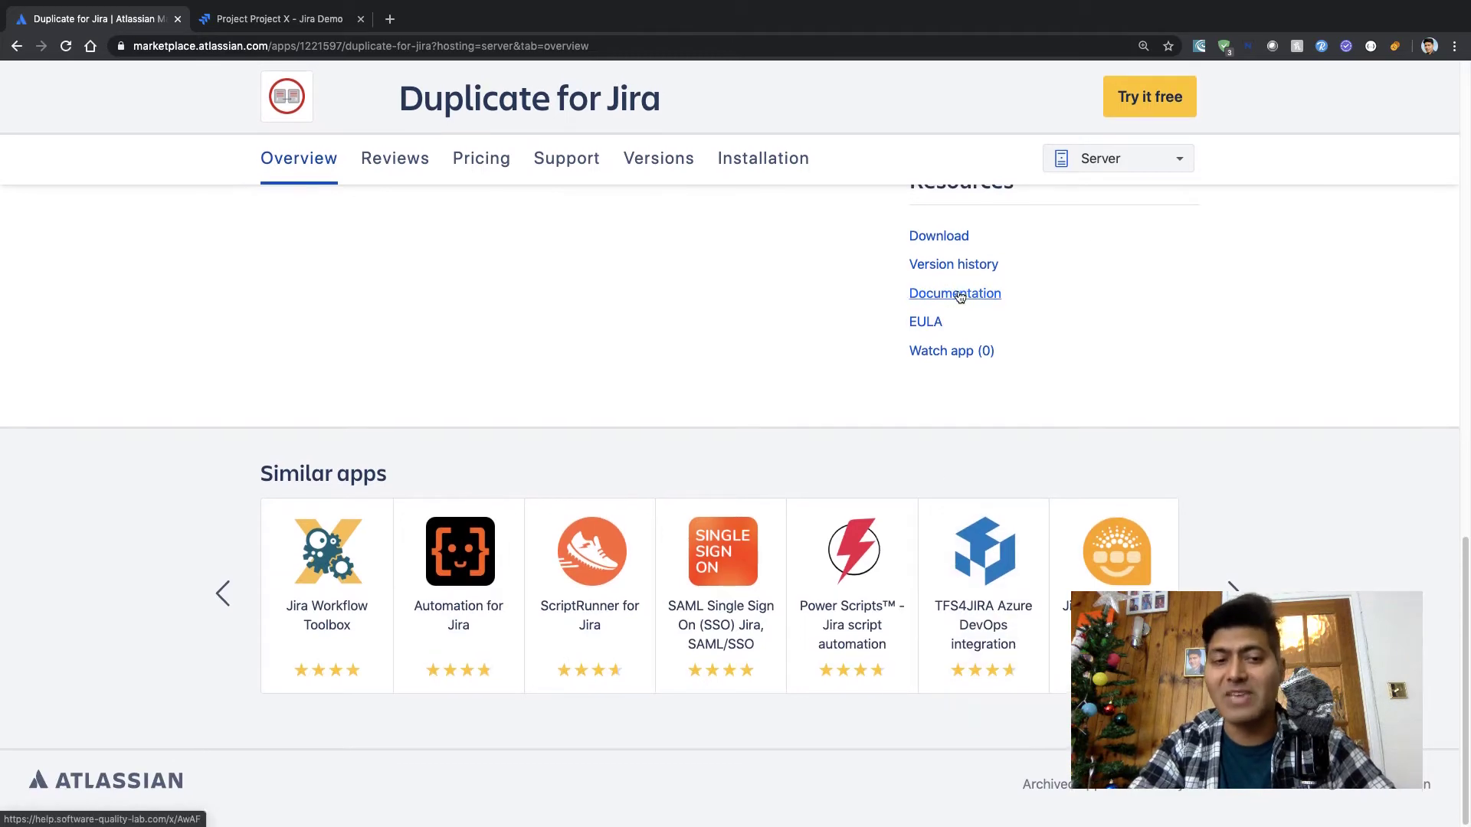
pyautogui.hotkey('ctrl', '2')
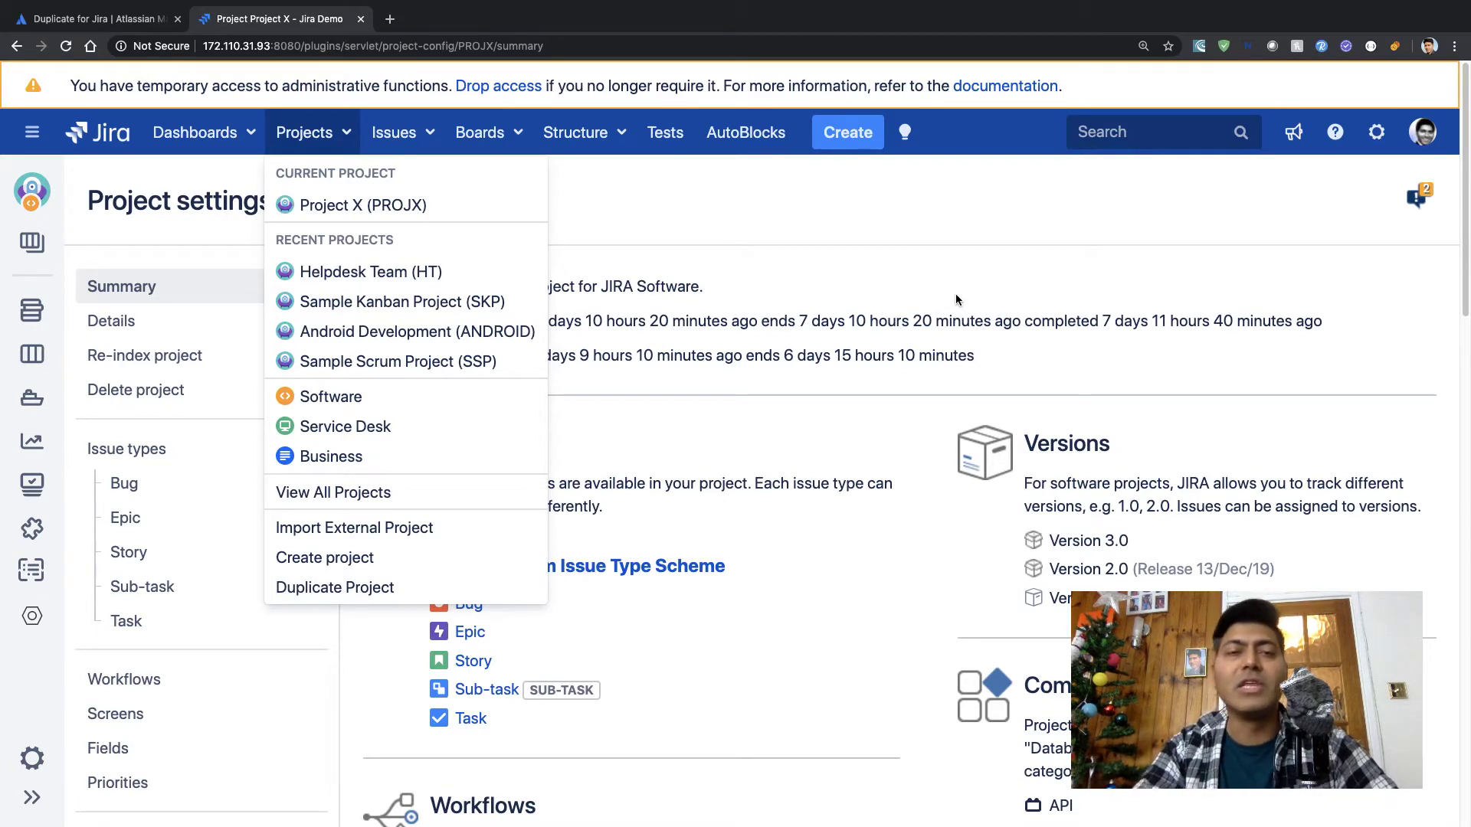
pyautogui.click(428, 590)
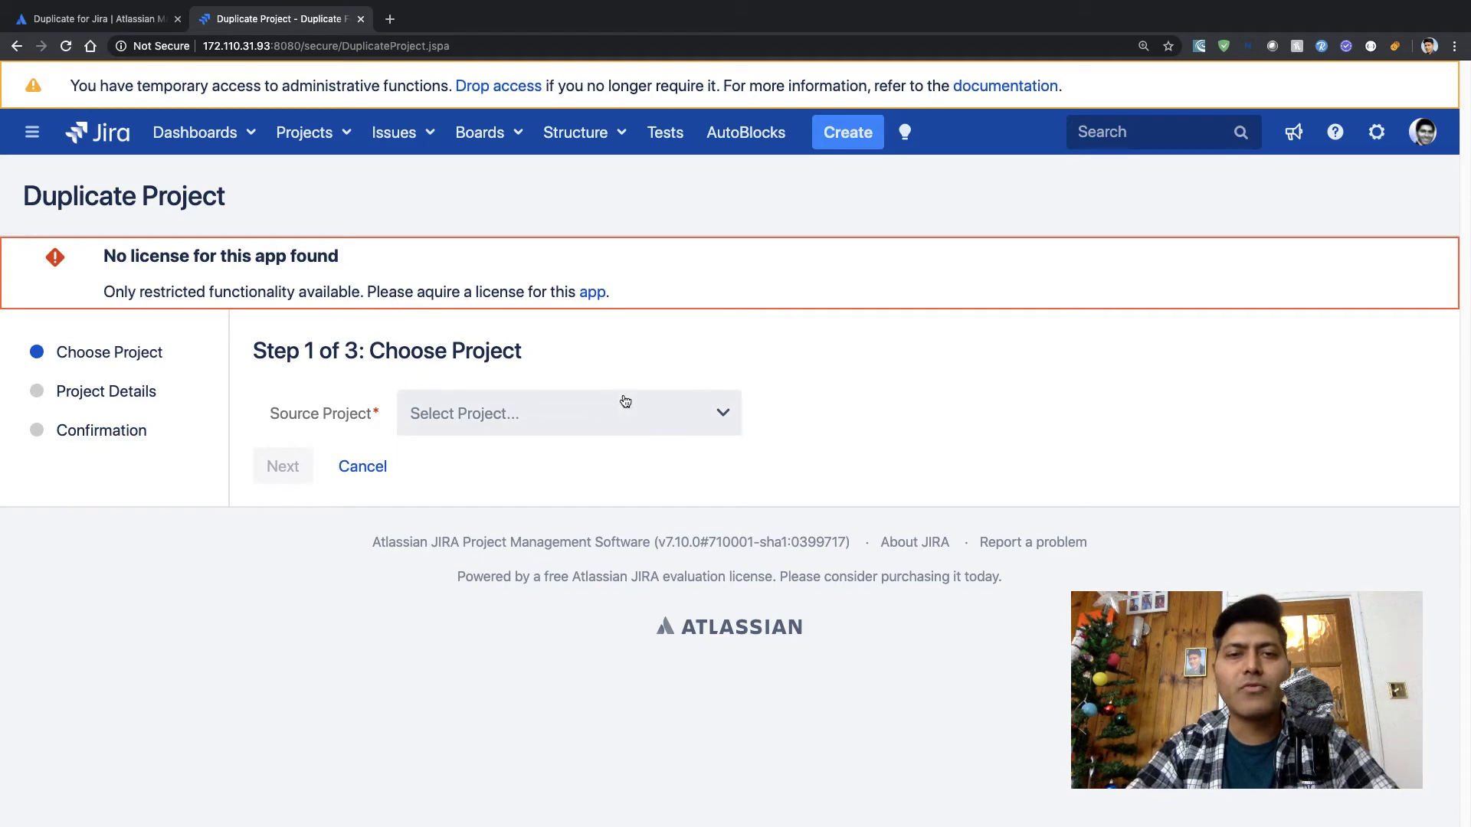
# Try to choose the source project for duplication by searching for "project"
pyautogui.click(660, 420)
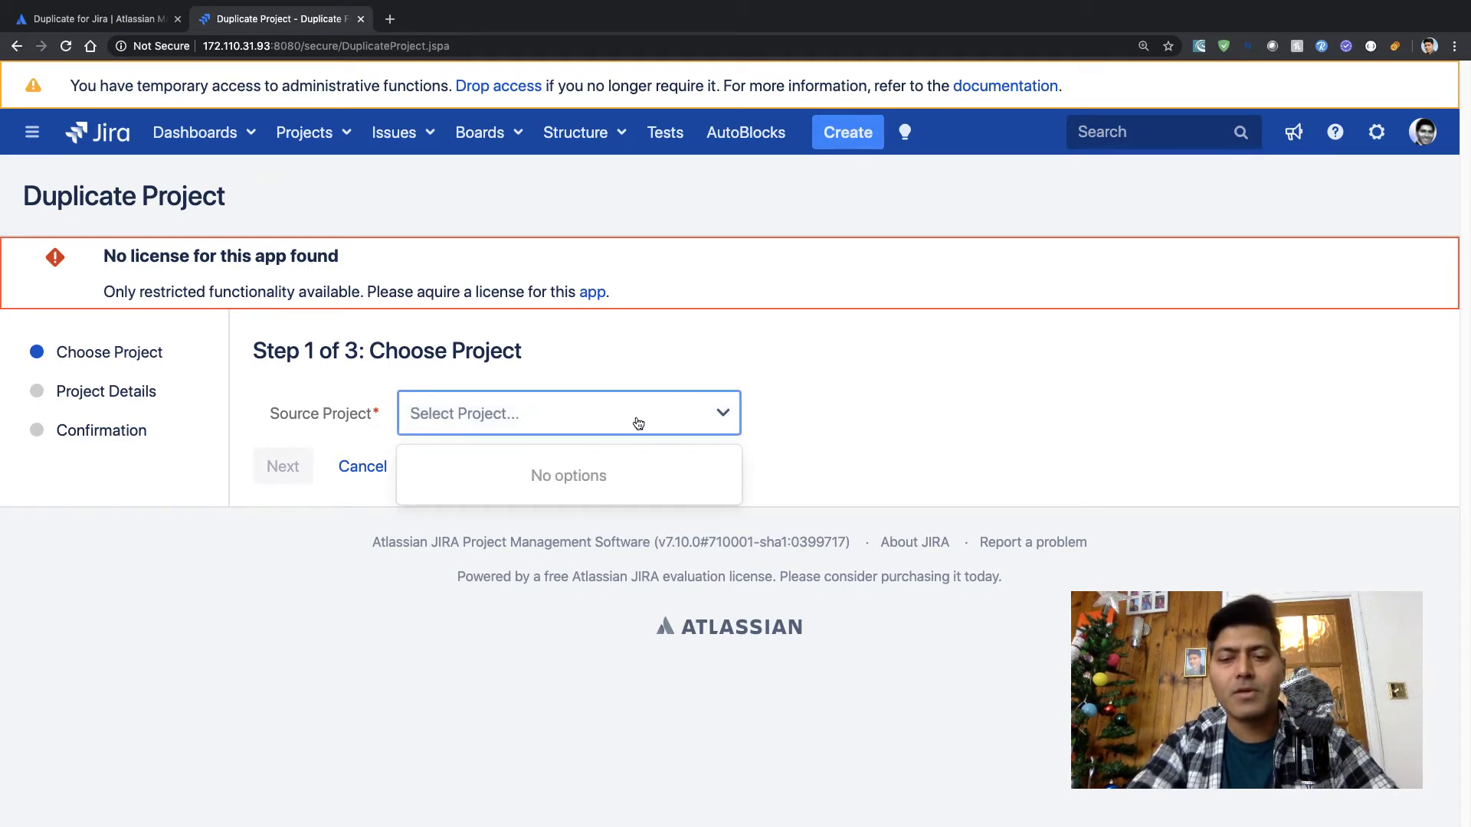
pyautogui.write('proj')
pyautogui.press('BackSpace')
pyautogui.write('ject')
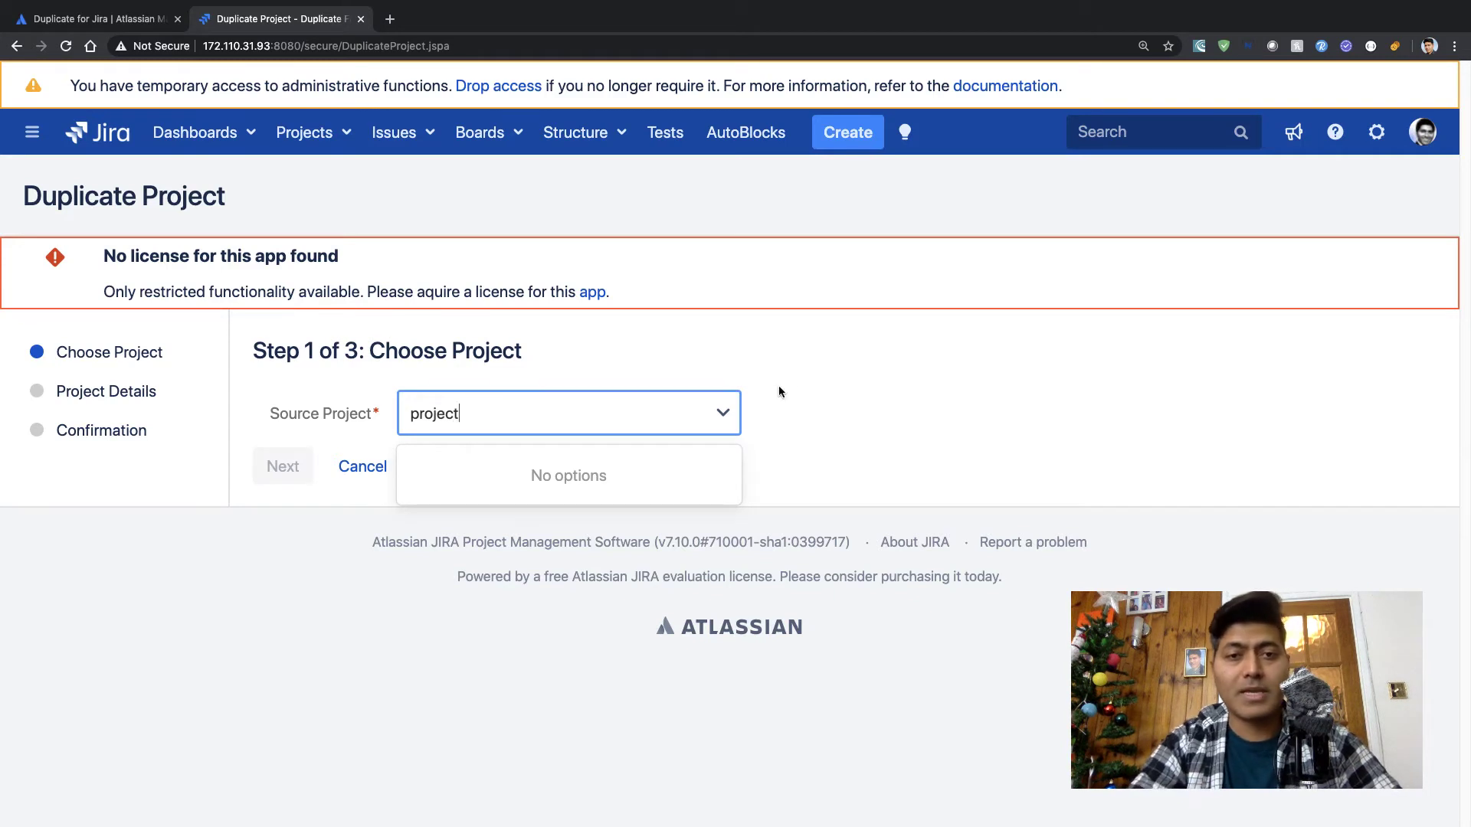
pyautogui.click(770, 364)
# Reload the Duplicate Project wizard and retry the source project search with "proje" and "a"
pyautogui.click(65, 46)
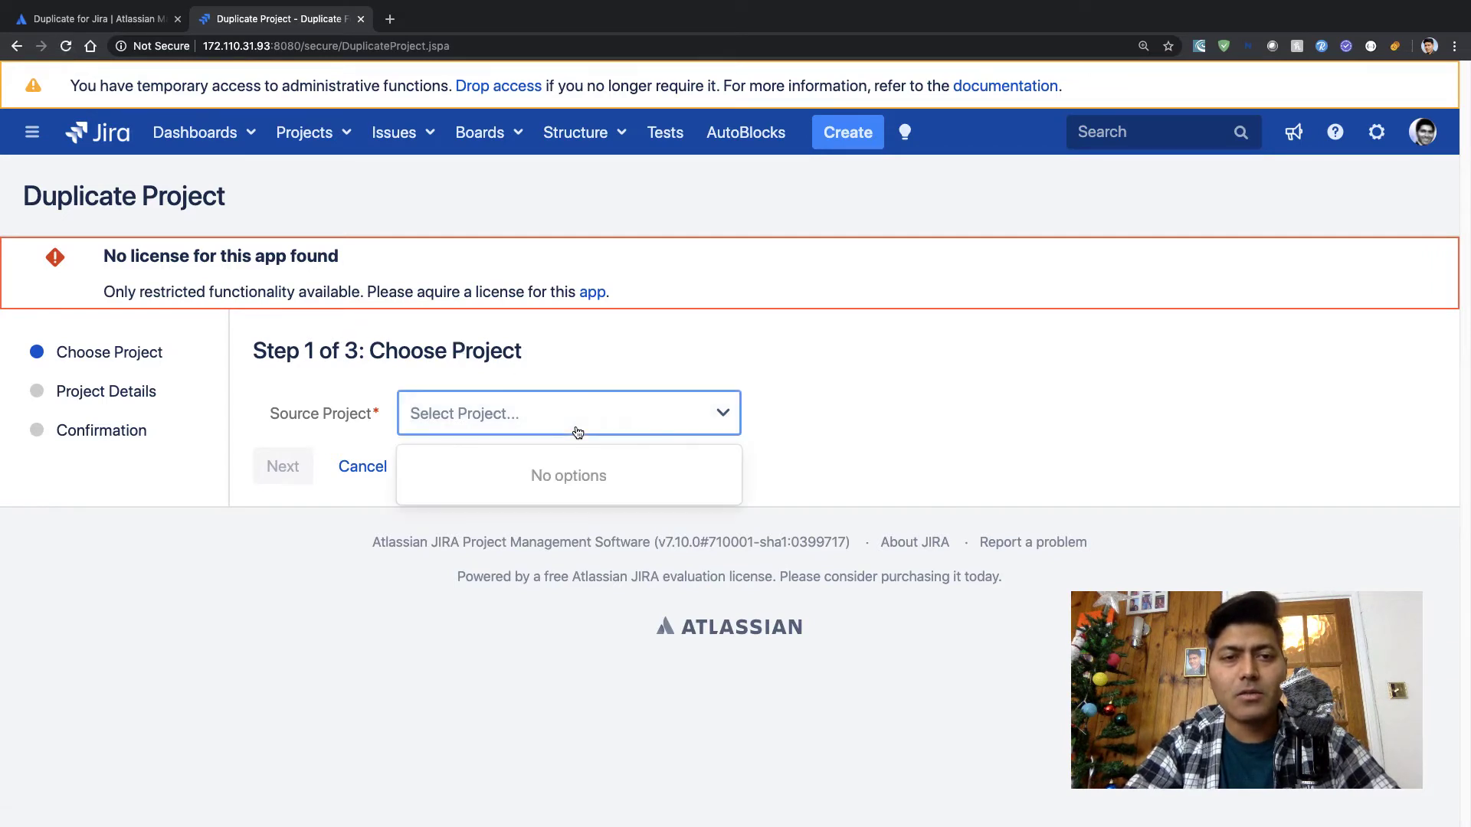
pyautogui.write('proje')
pyautogui.press('BackSpace')
pyautogui.press('BackSpace')
pyautogui.press('BackSpace')
pyautogui.press('BackSpace')
pyautogui.press('BackSpace')
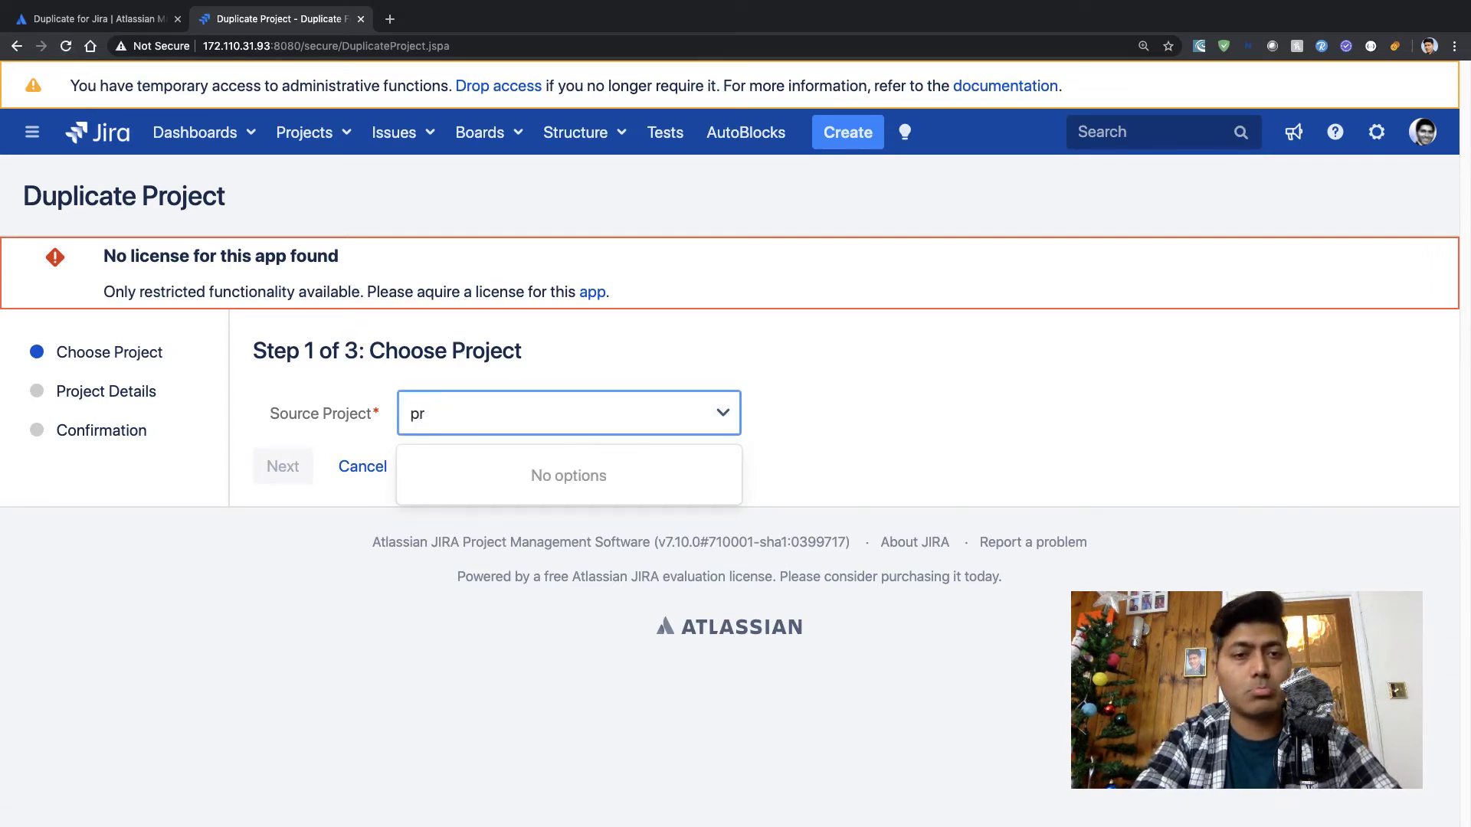
pyautogui.write('a')
pyautogui.press('BackSpace')
pyautogui.click(701, 329)
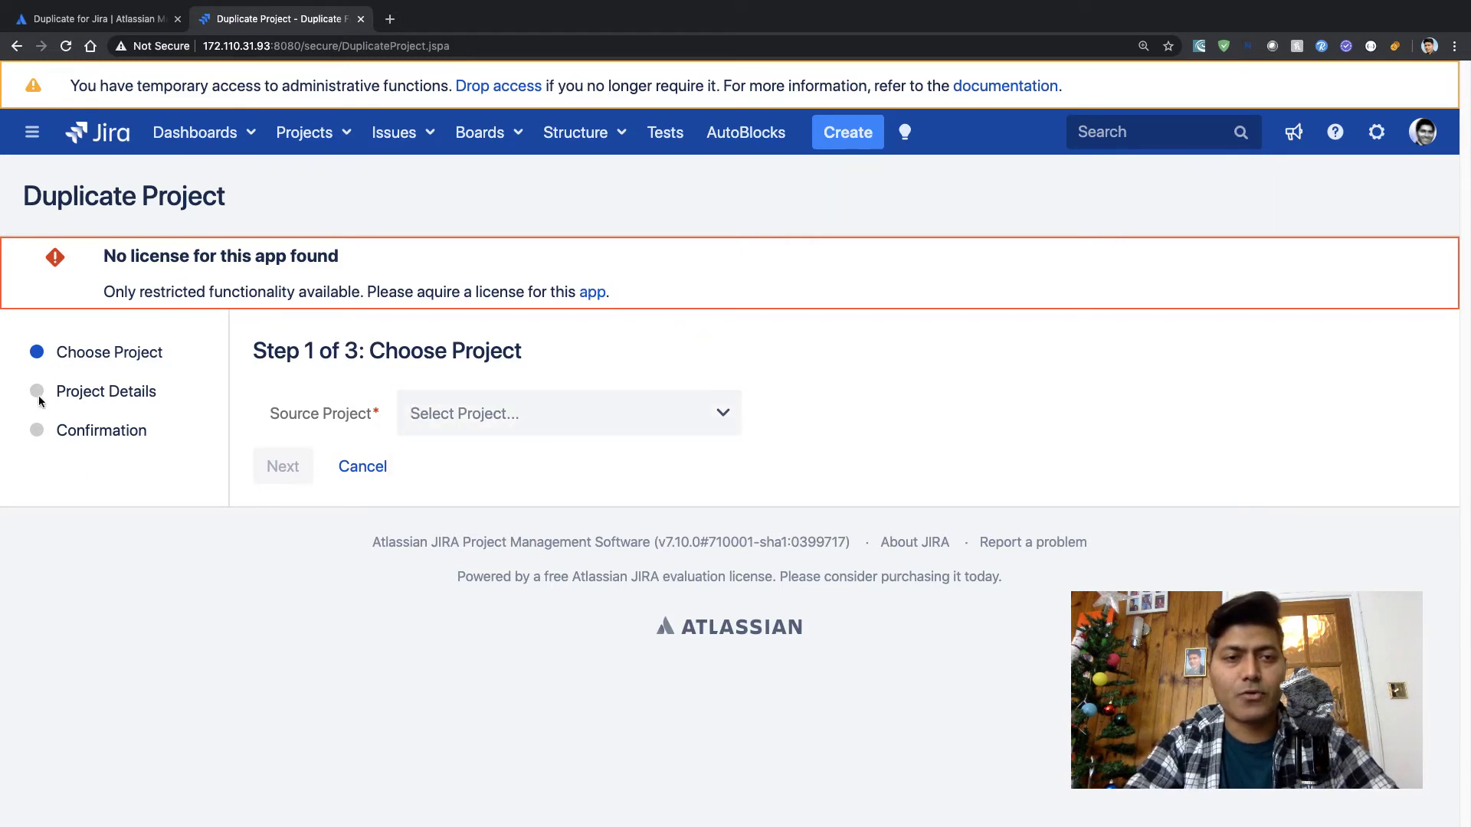
pyautogui.click(508, 427)
pyautogui.click(590, 338)
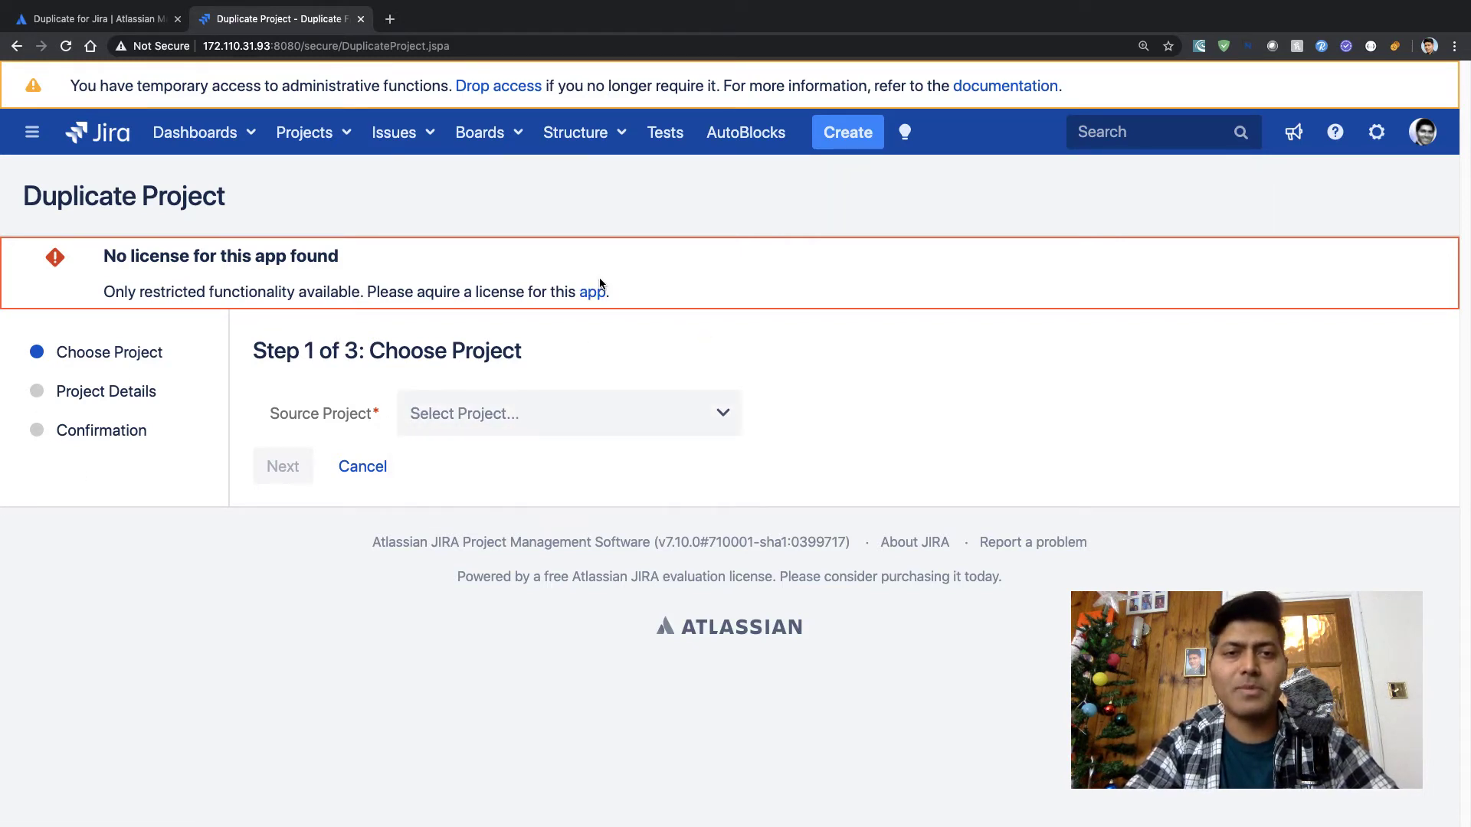
# Open Manage apps from the missing-license notice and check the license status in the Duplicate for Jira app details
pyautogui.click(592, 291)
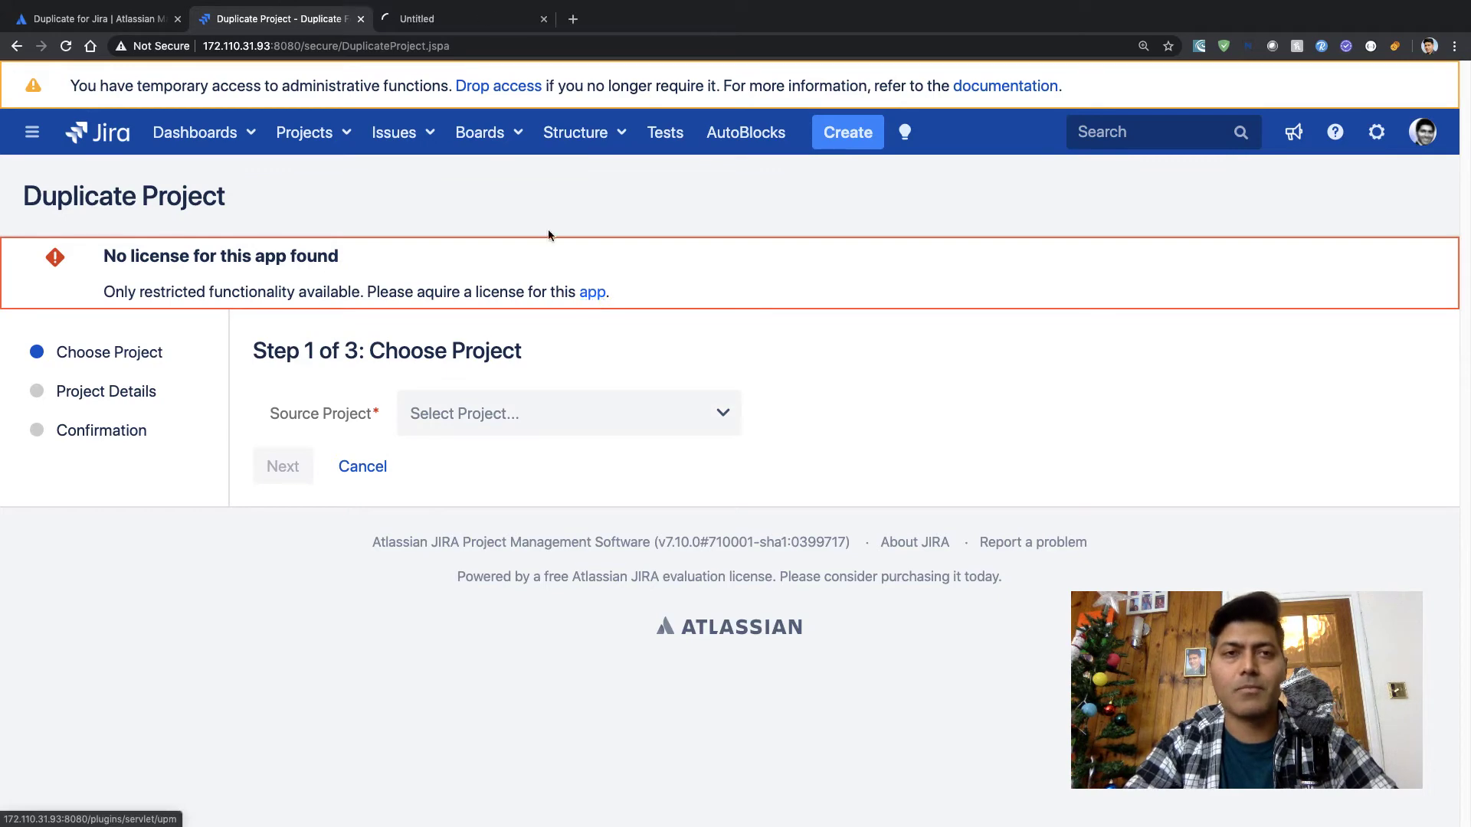
pyautogui.click(470, 23)
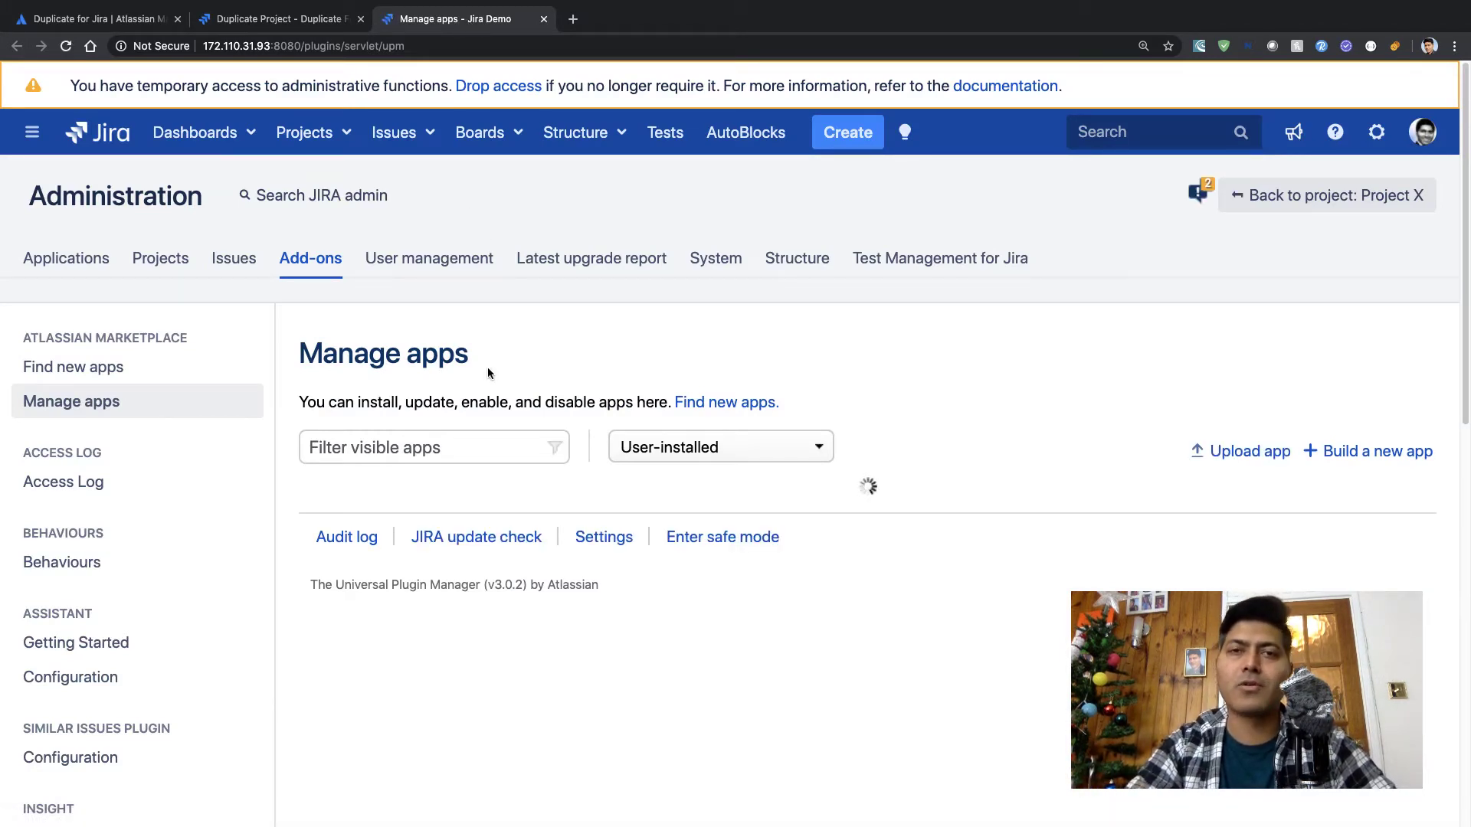
pyautogui.scroll(-1, 936, 386)
pyautogui.scroll(-3, 936, 381)
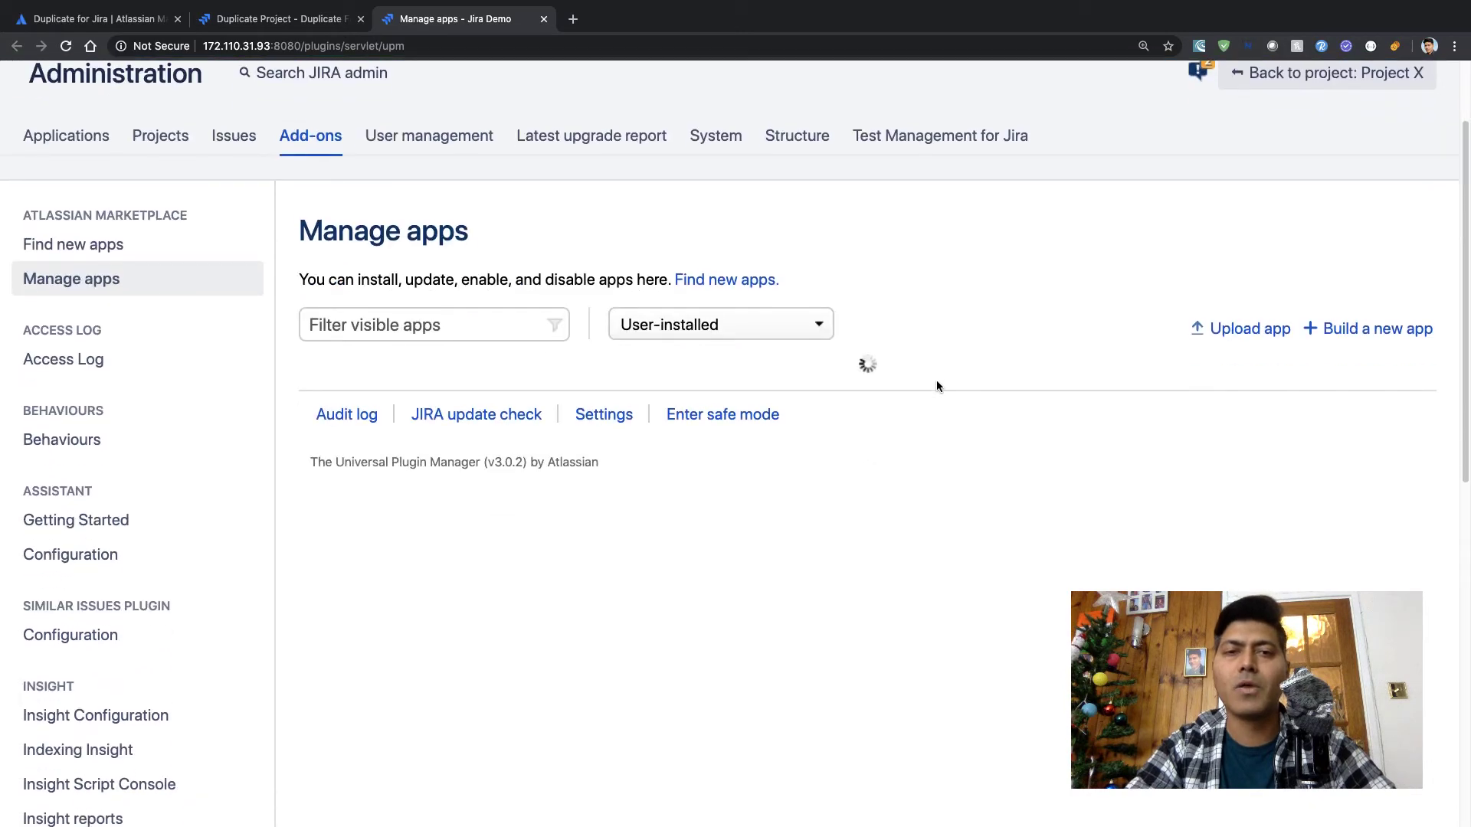
pyautogui.scroll(-5, 937, 386)
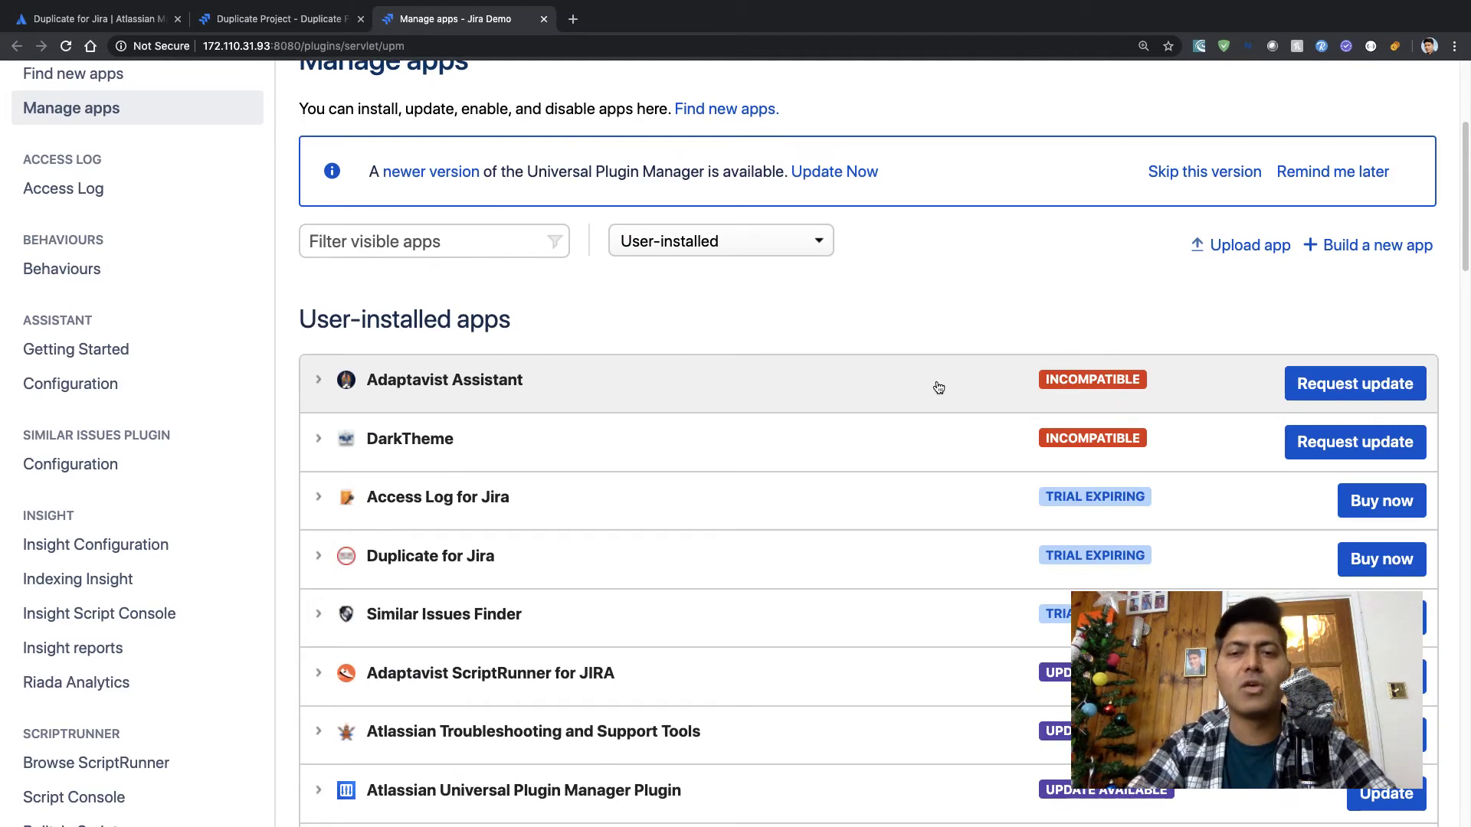
pyautogui.scroll(-6, 936, 384)
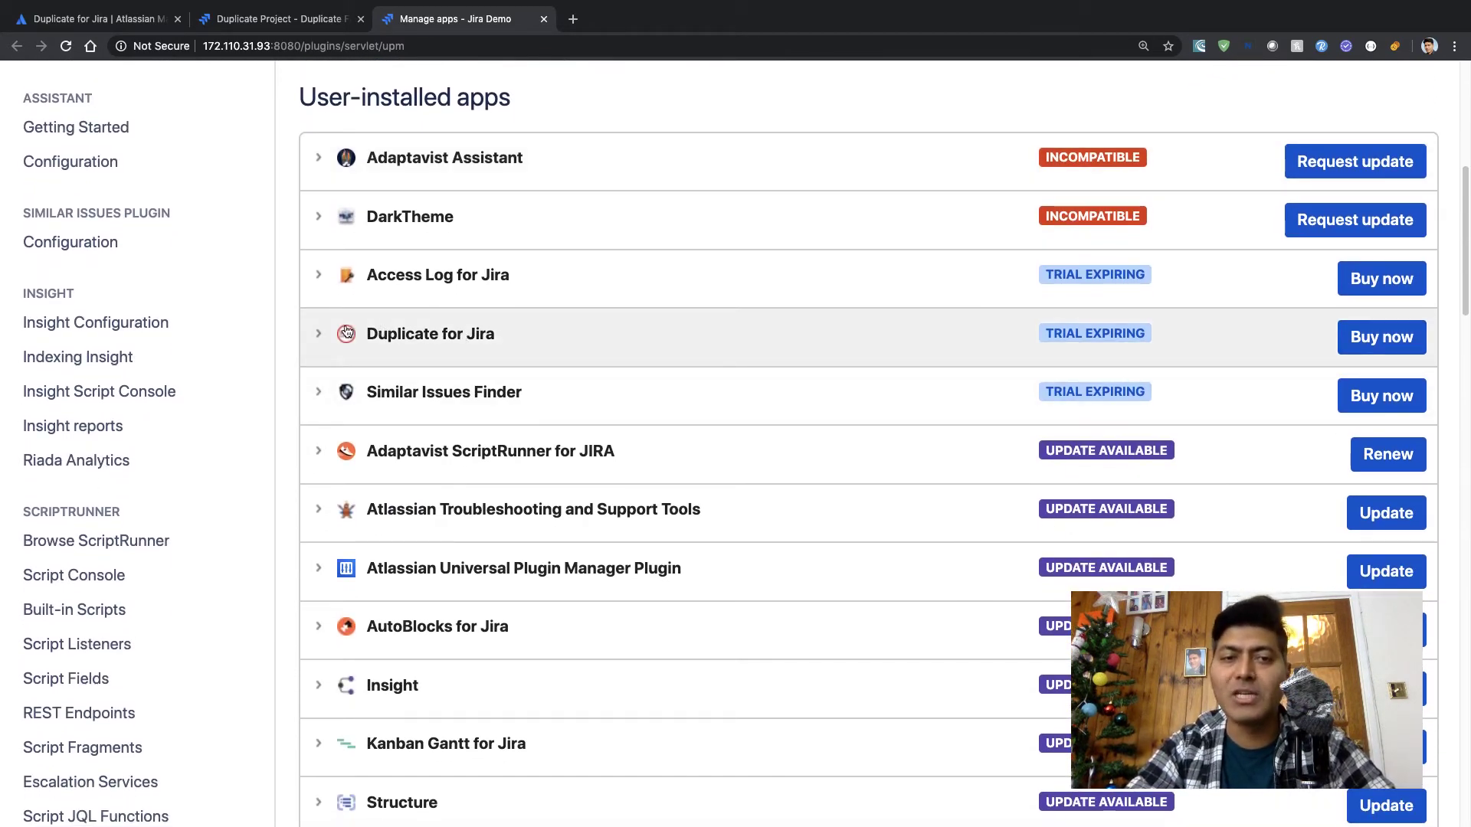
pyautogui.click(321, 332)
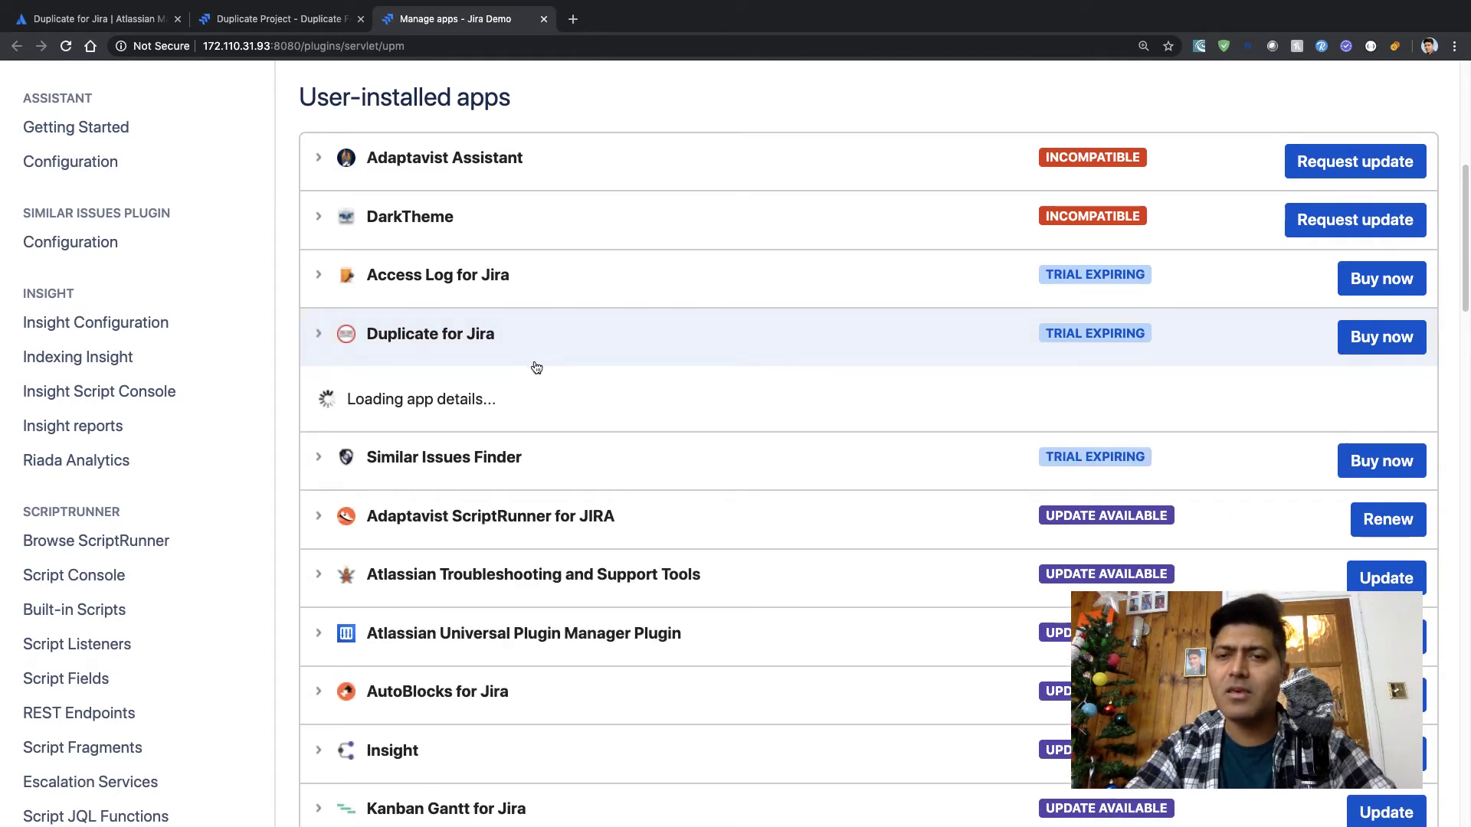
pyautogui.scroll(-7, 536, 367)
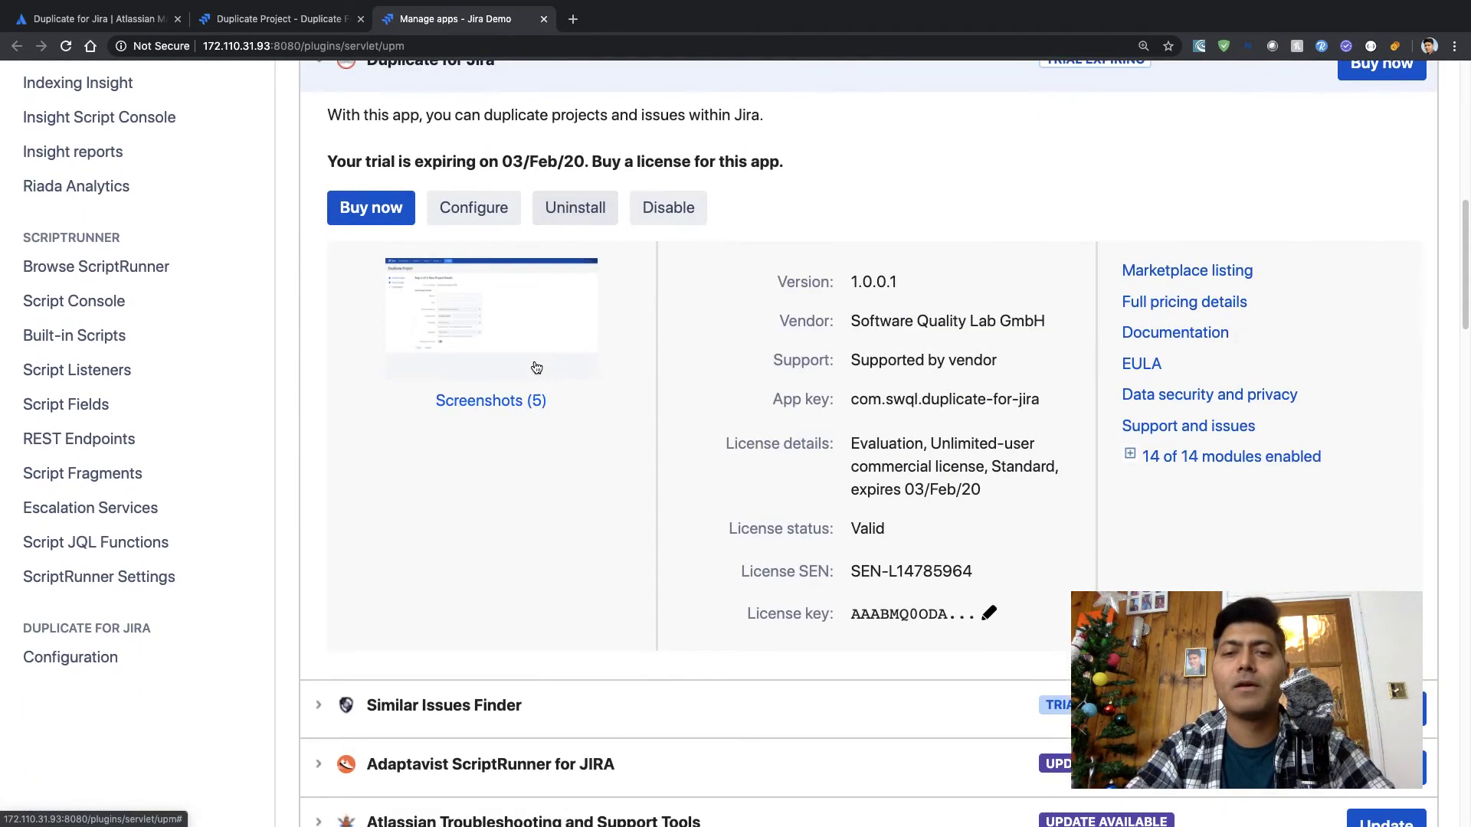
pyautogui.doubleClick(862, 431)
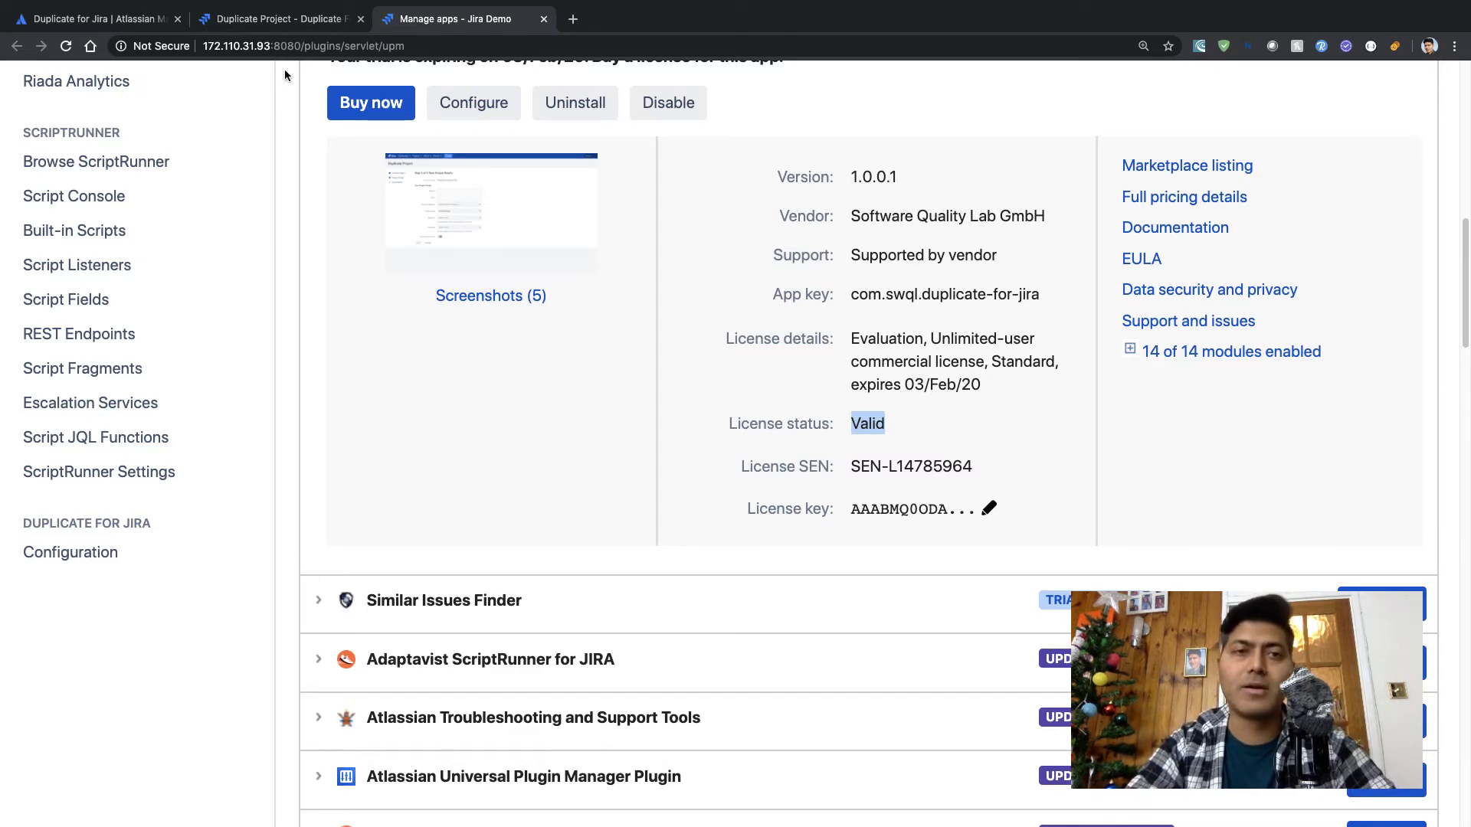
# Go back to the Duplicate Project wizard, reload it and try again to find a source project with "pr"
pyautogui.click(288, 27)
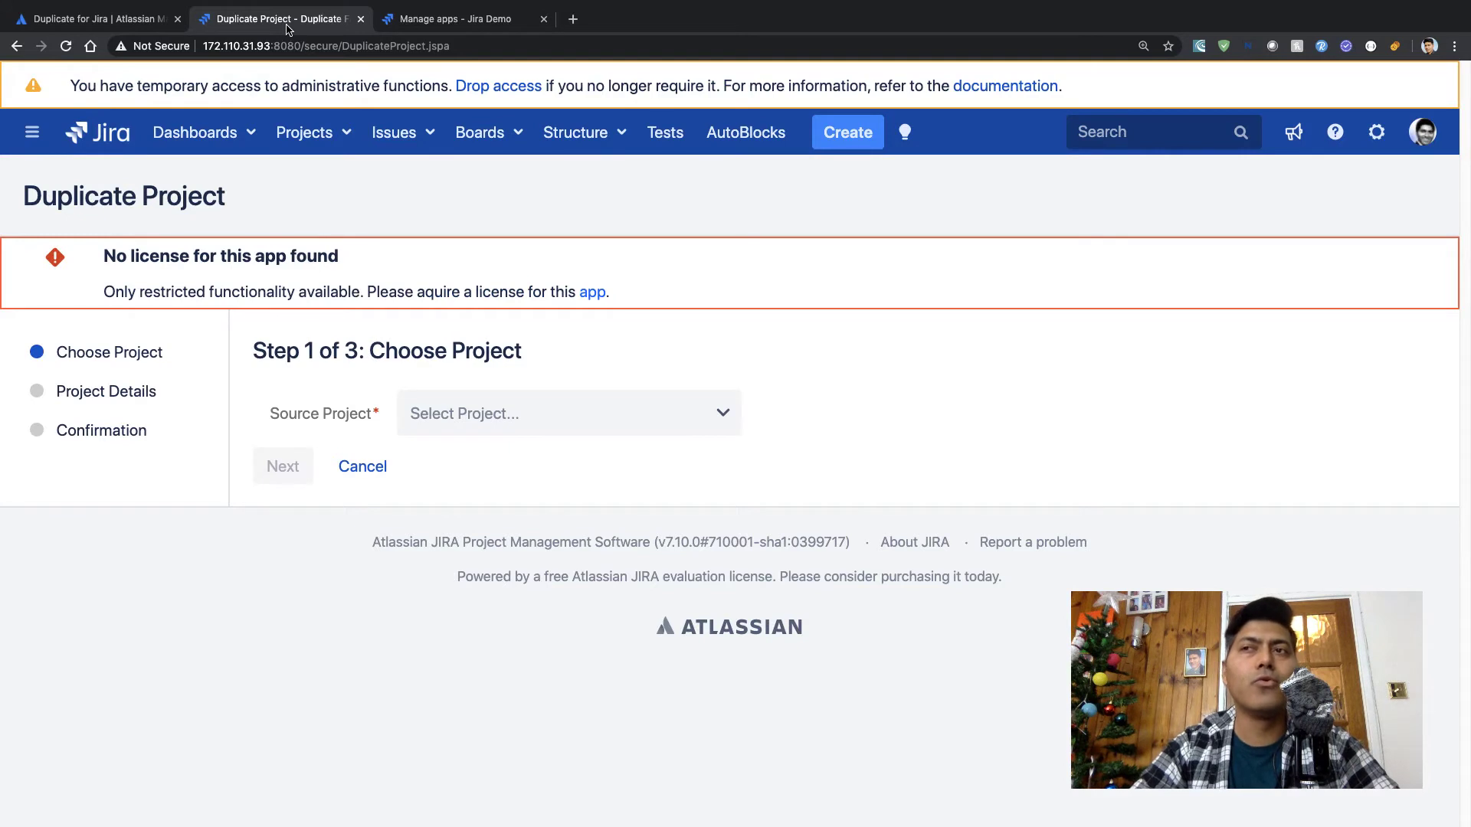
pyautogui.click(66, 46)
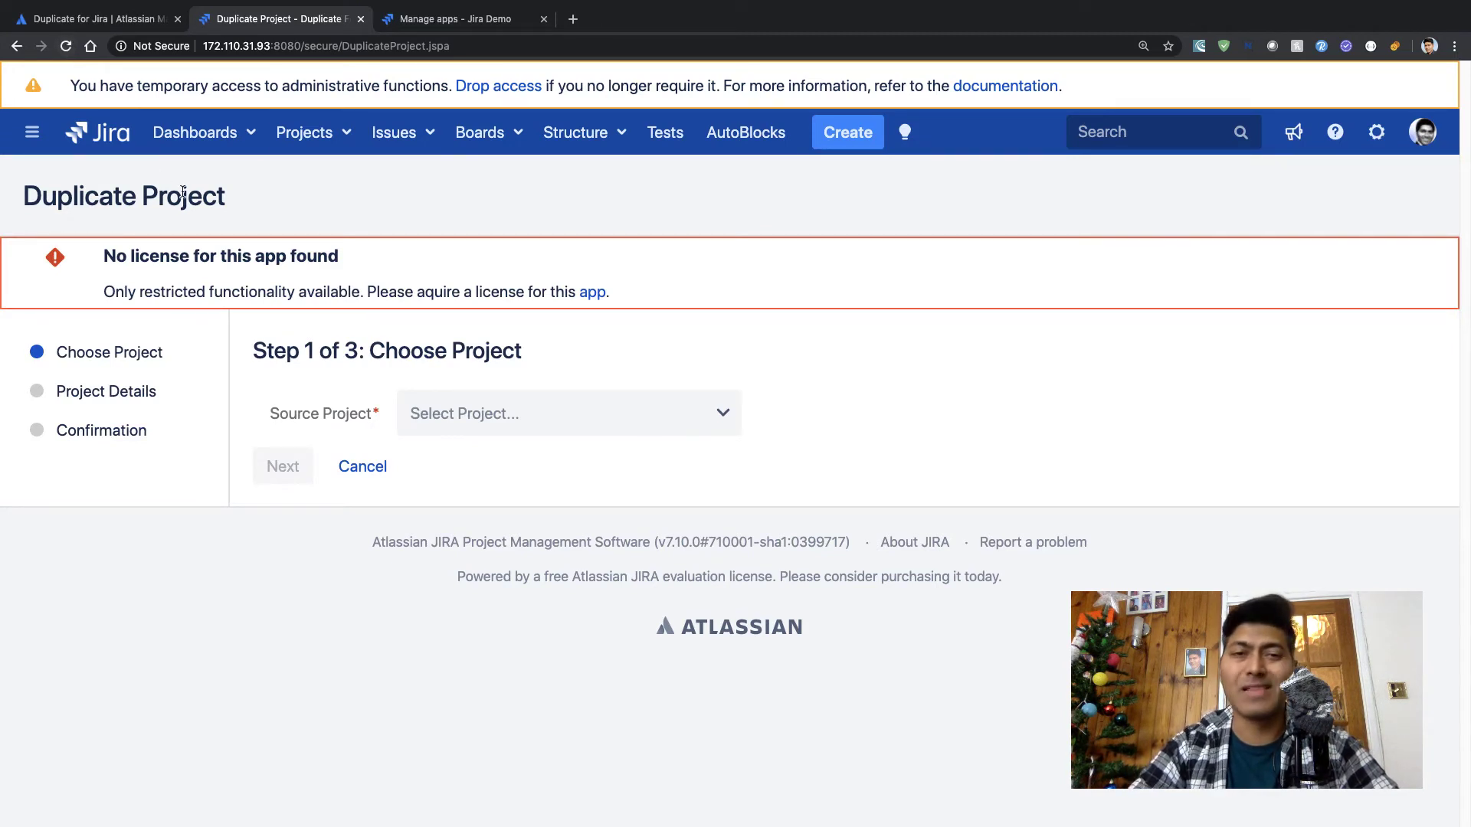
pyautogui.click(587, 426)
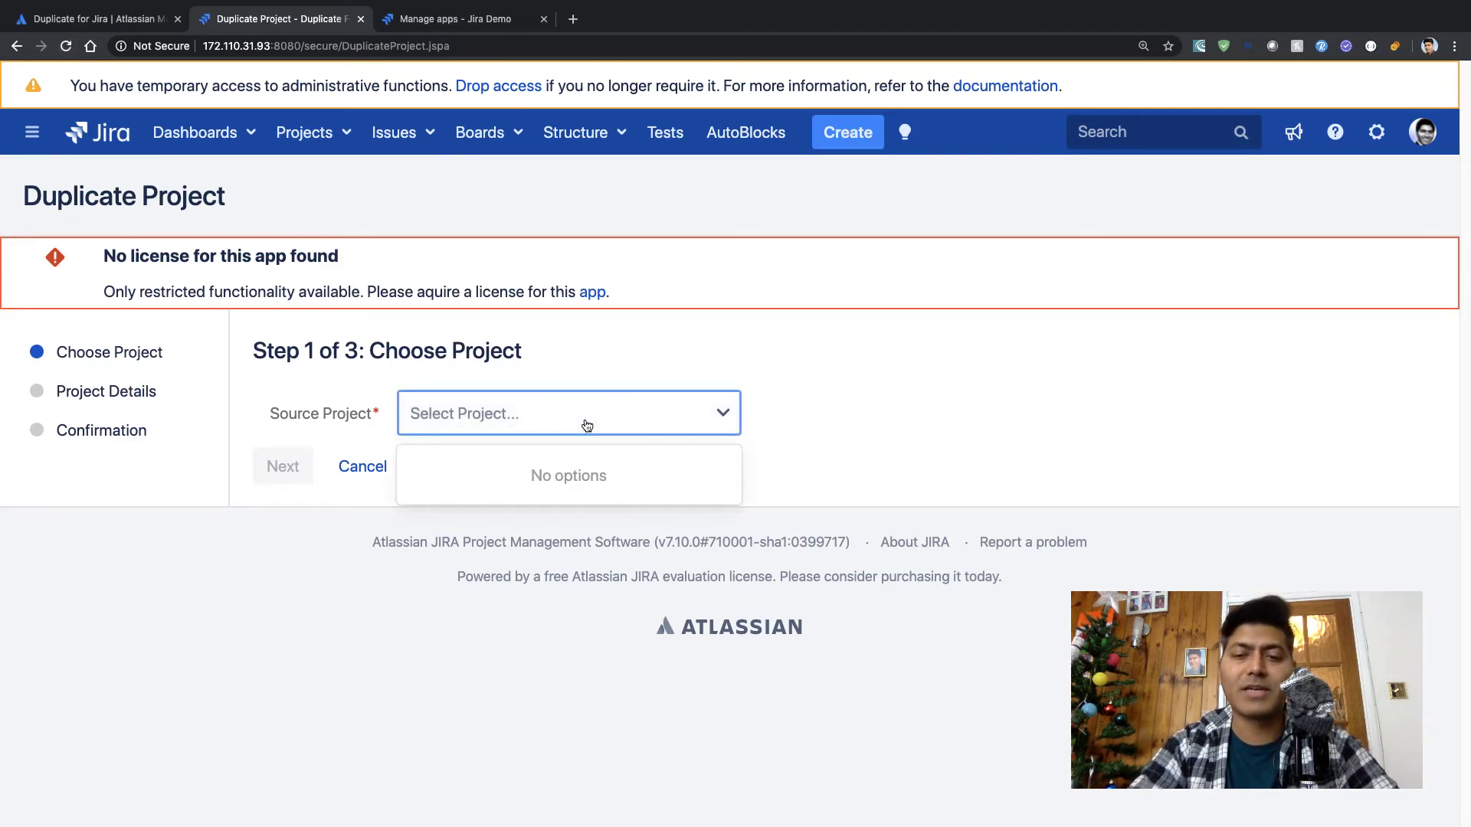
pyautogui.write('pr')
pyautogui.press('BackSpace')
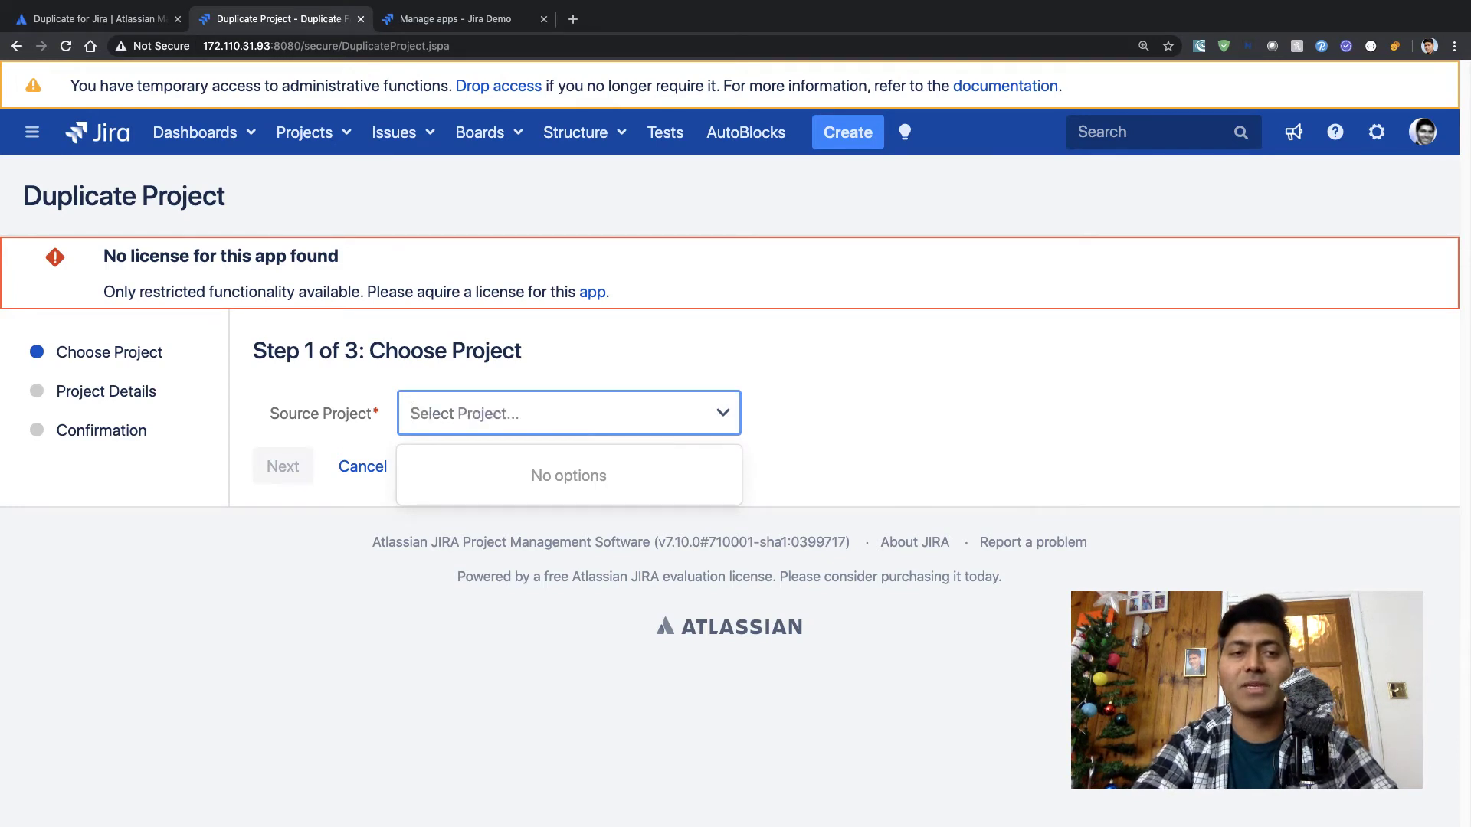
pyautogui.click(690, 333)
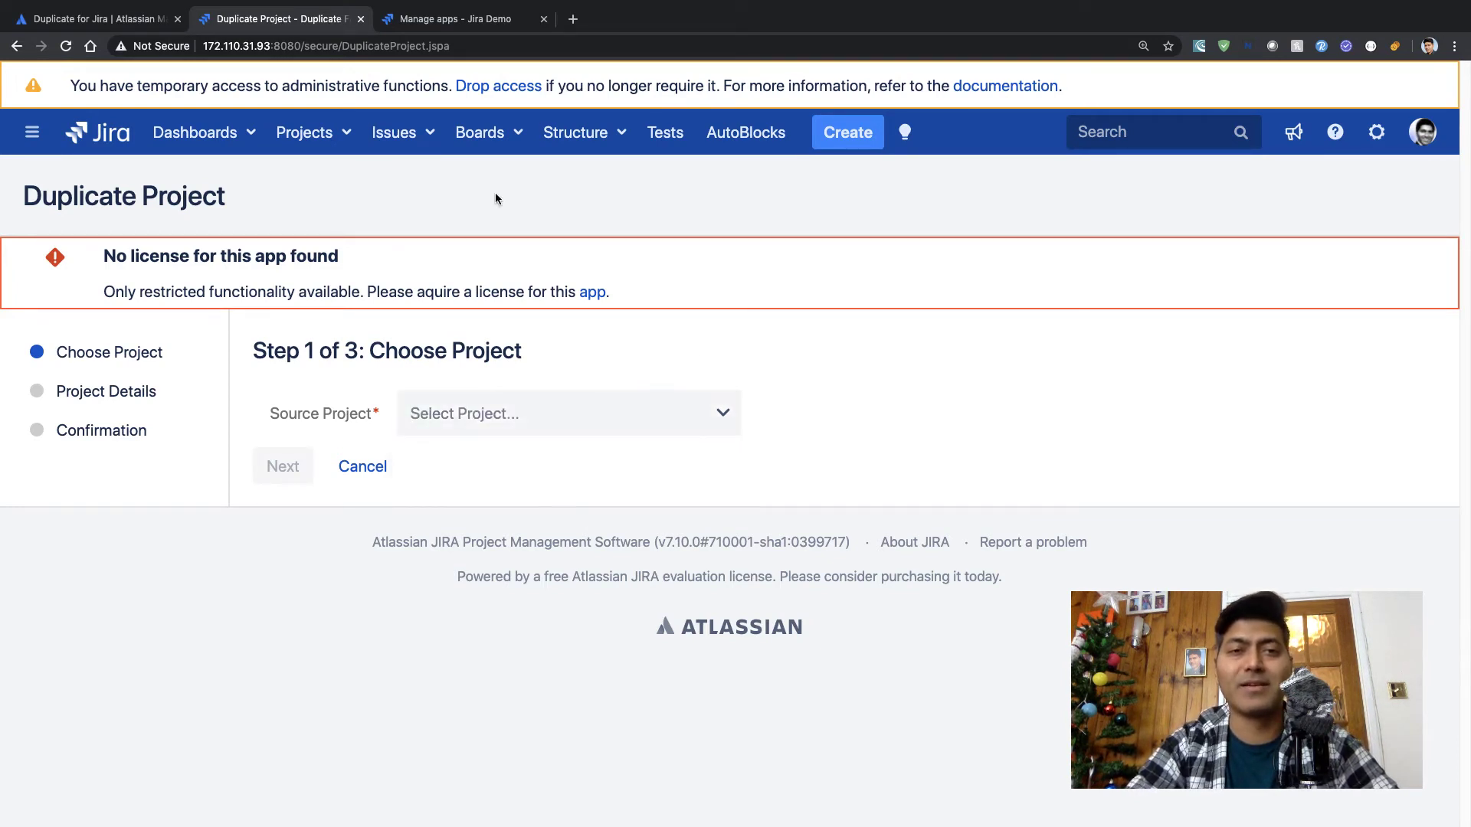
# Open the Duplicate Issues wizard and try to choose the source and target projects, searching the source list for "pr"
pyautogui.click(429, 134)
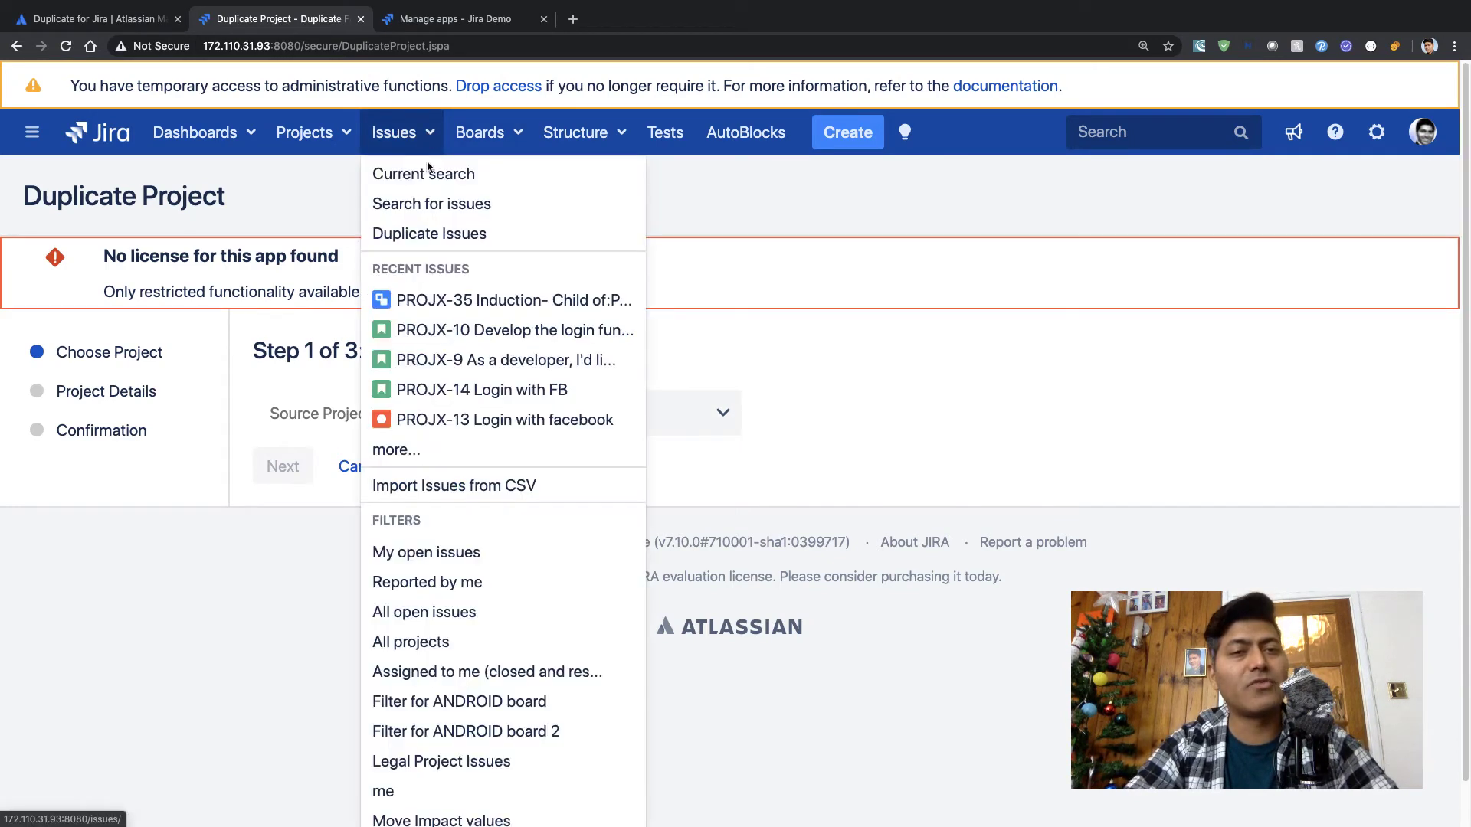
pyautogui.click(449, 234)
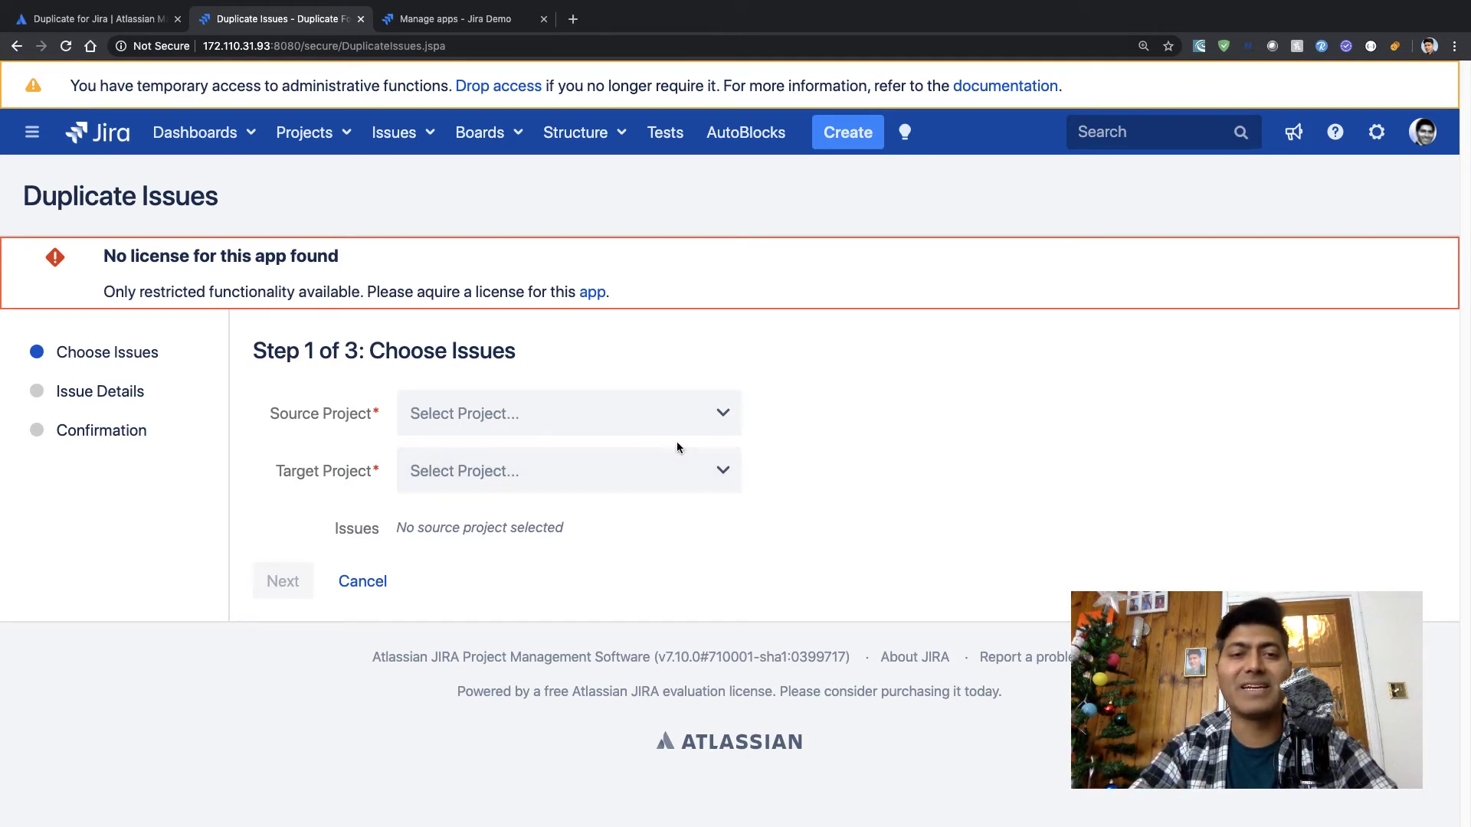
pyautogui.click(703, 416)
pyautogui.write('d')
pyautogui.press('BackSpace')
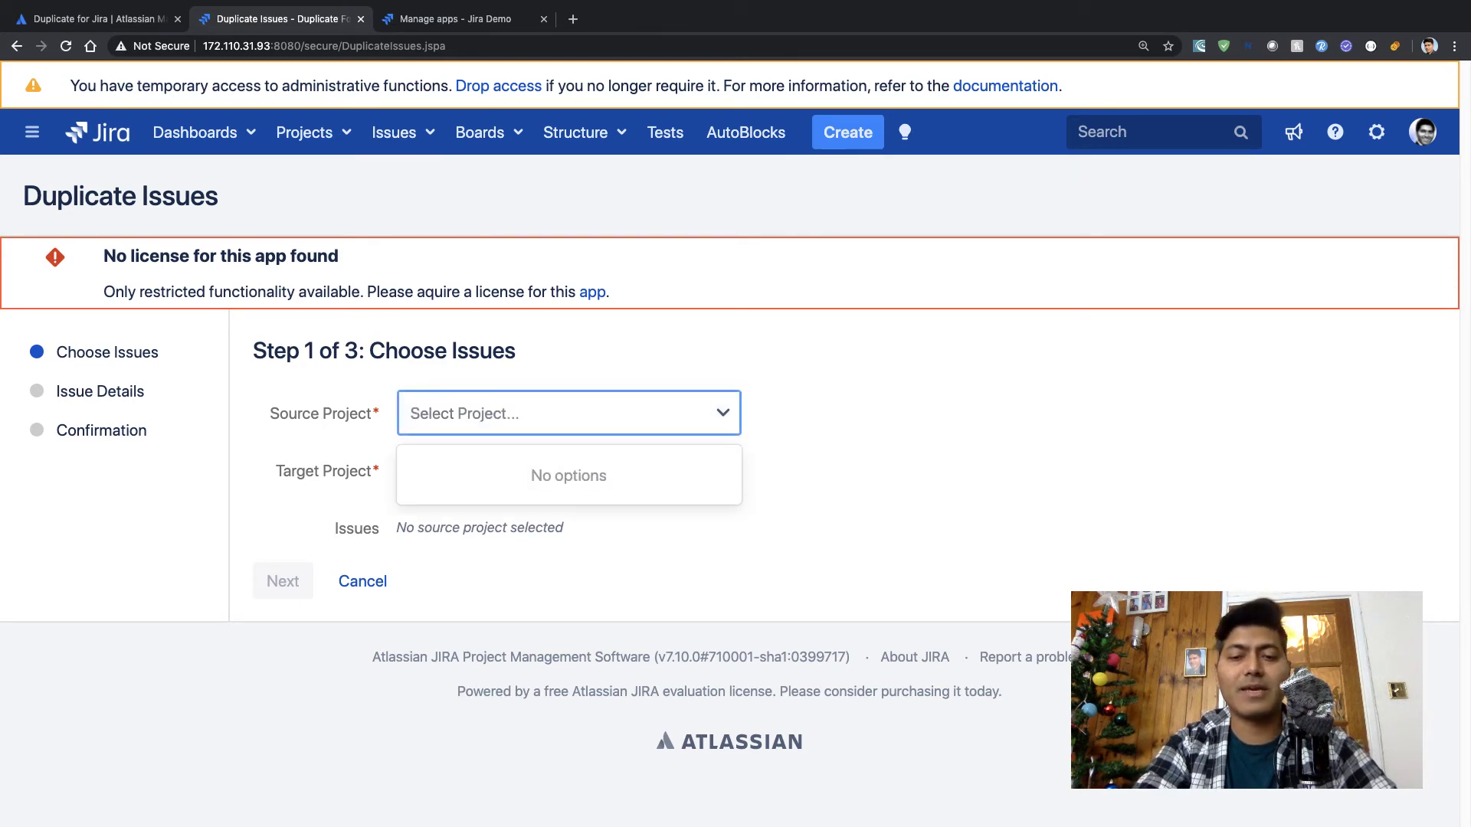
pyautogui.write('pr')
pyautogui.click(722, 379)
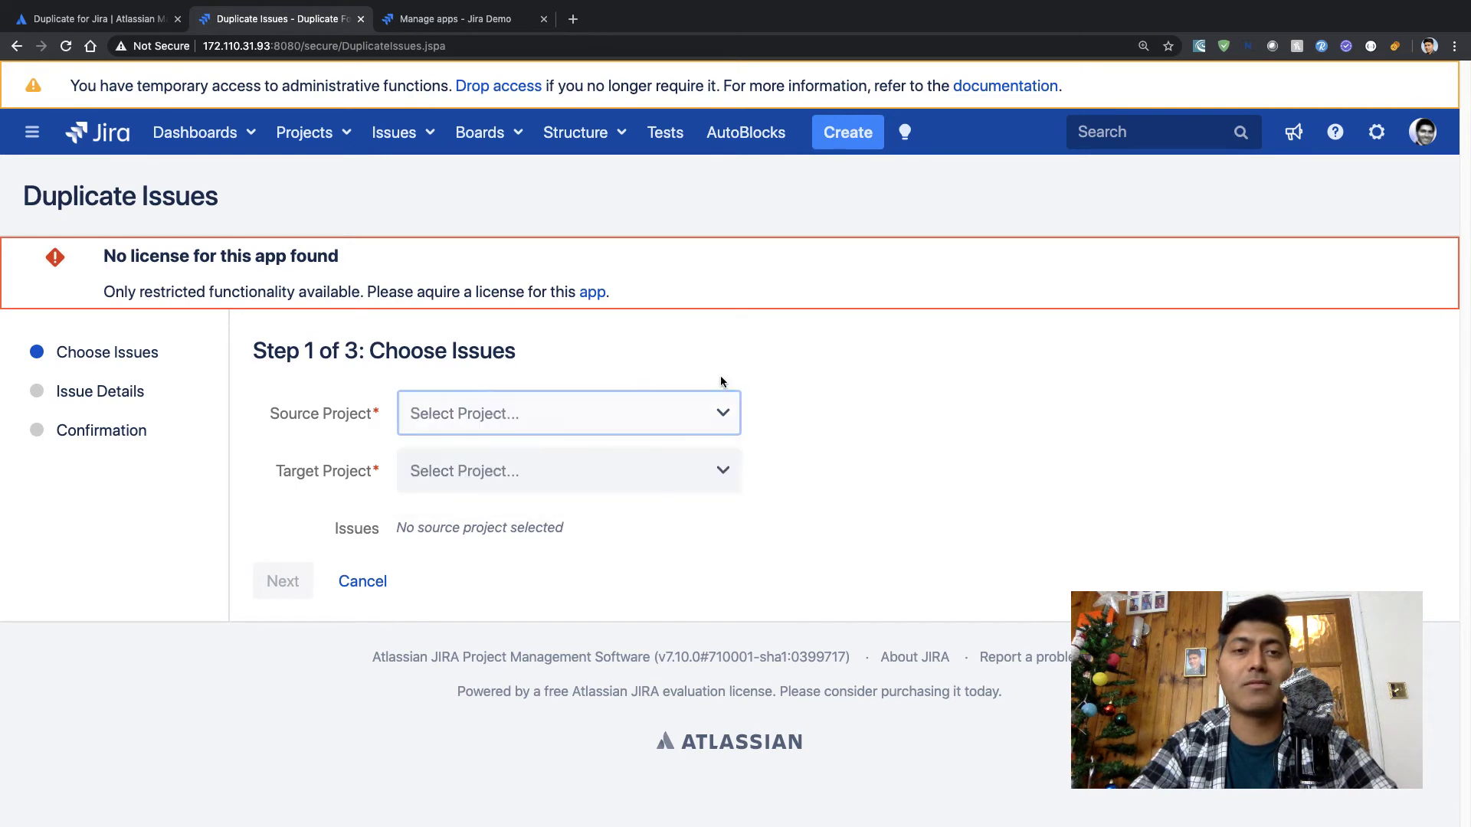
pyautogui.click(484, 466)
pyautogui.click(482, 210)
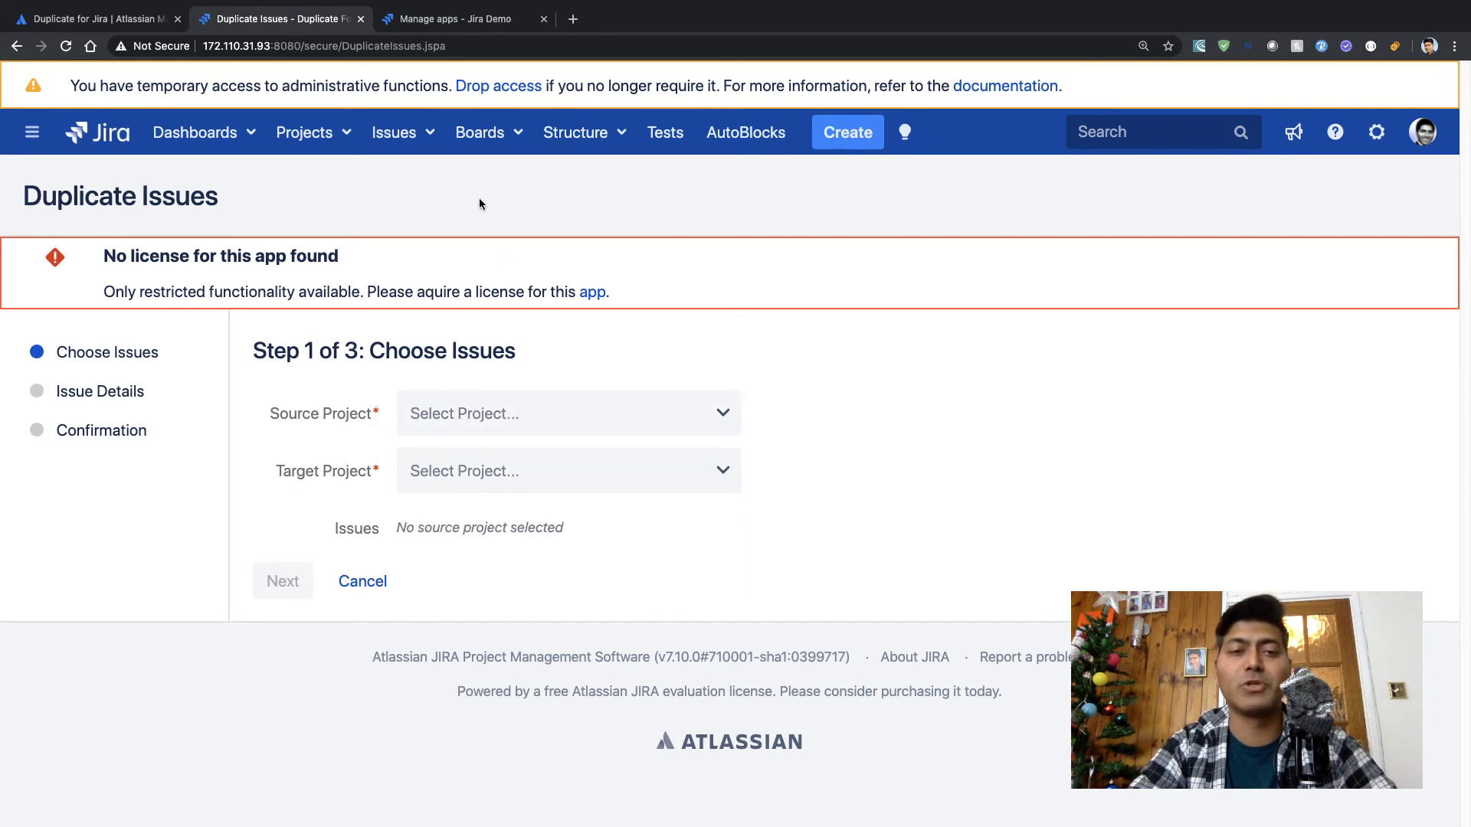
# Open the saved issue filter "Filter for ANDROID board"
pyautogui.click(431, 138)
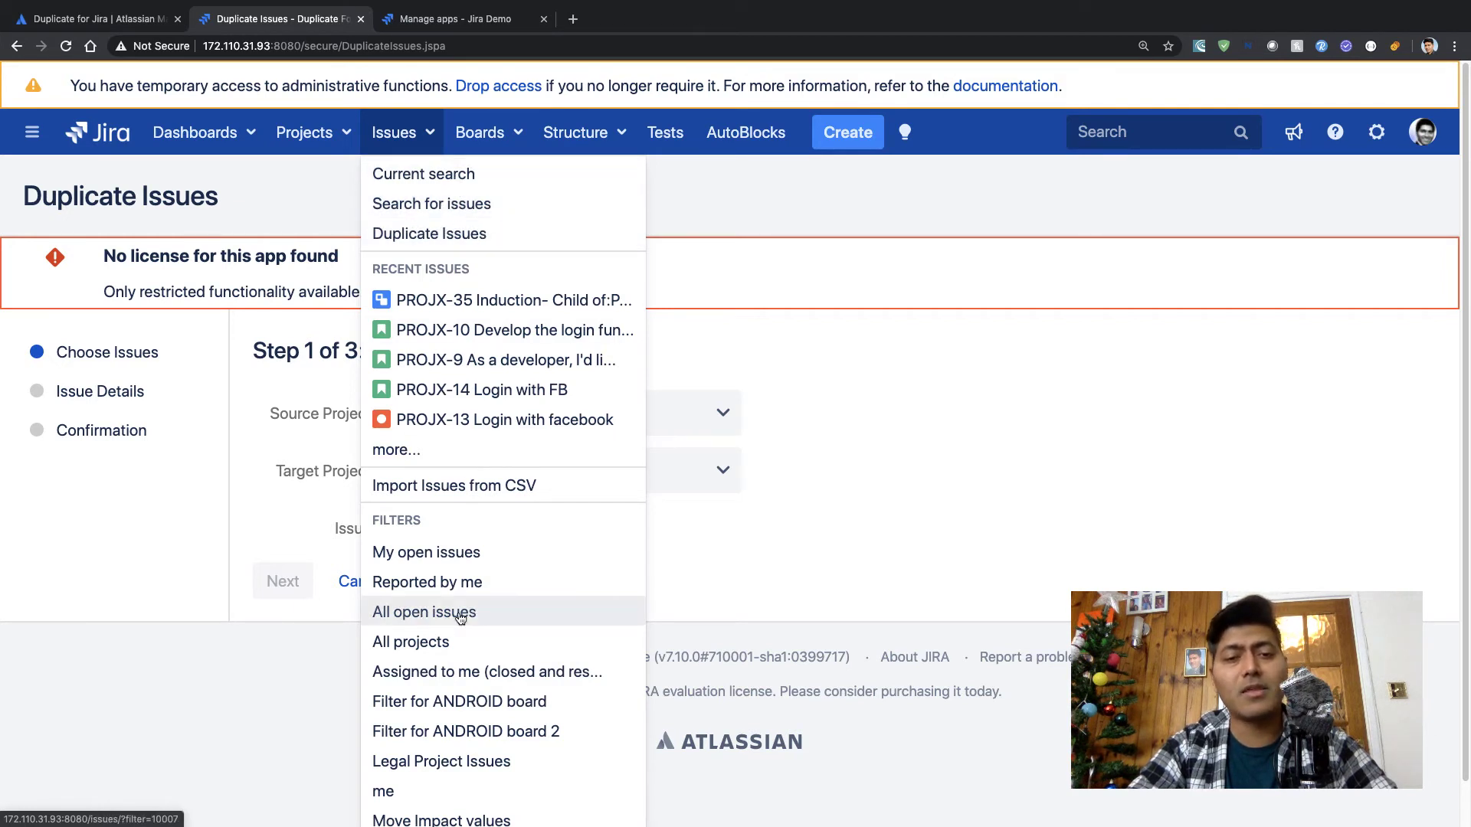
pyautogui.click(447, 703)
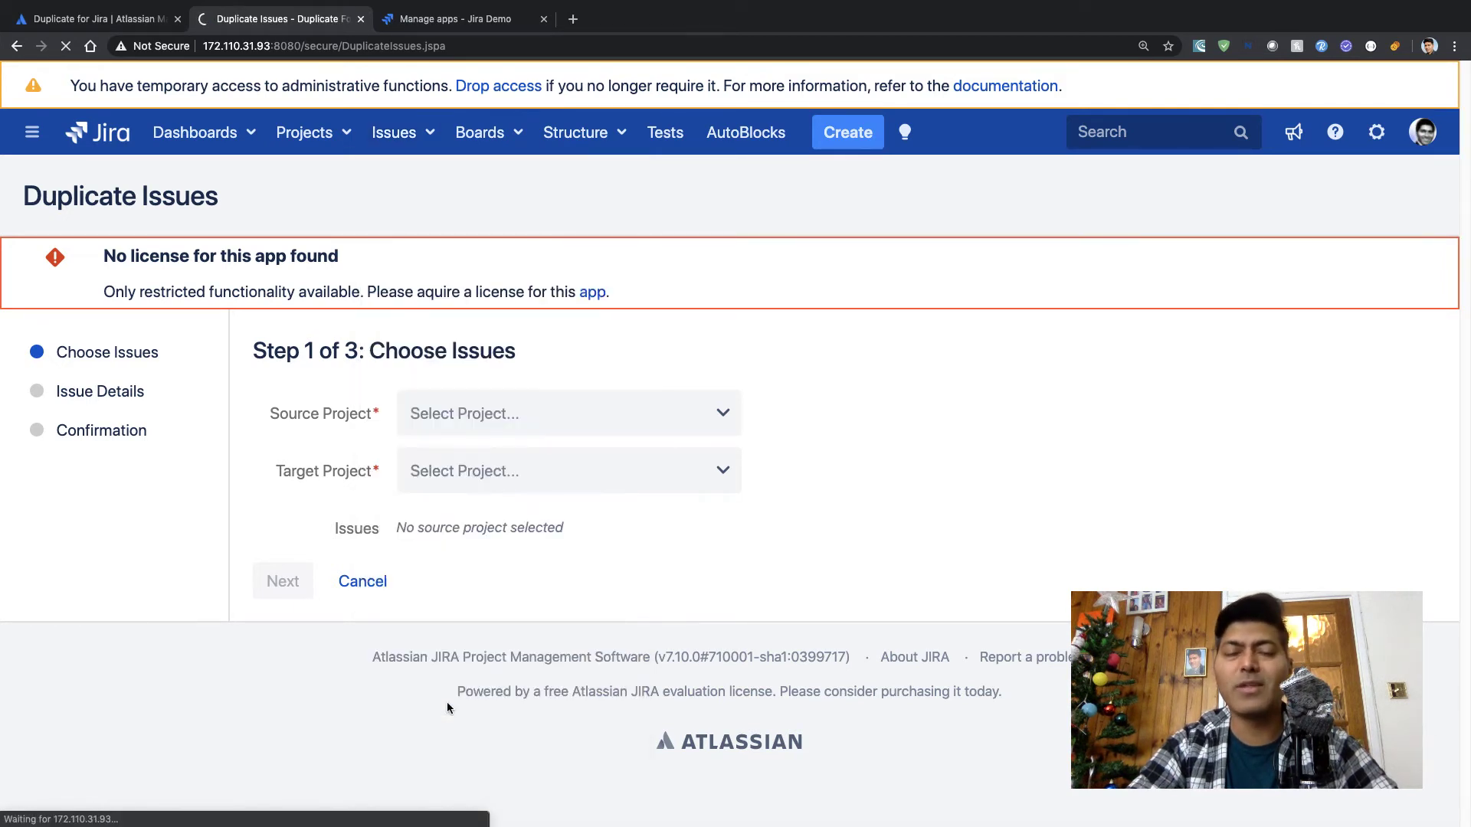